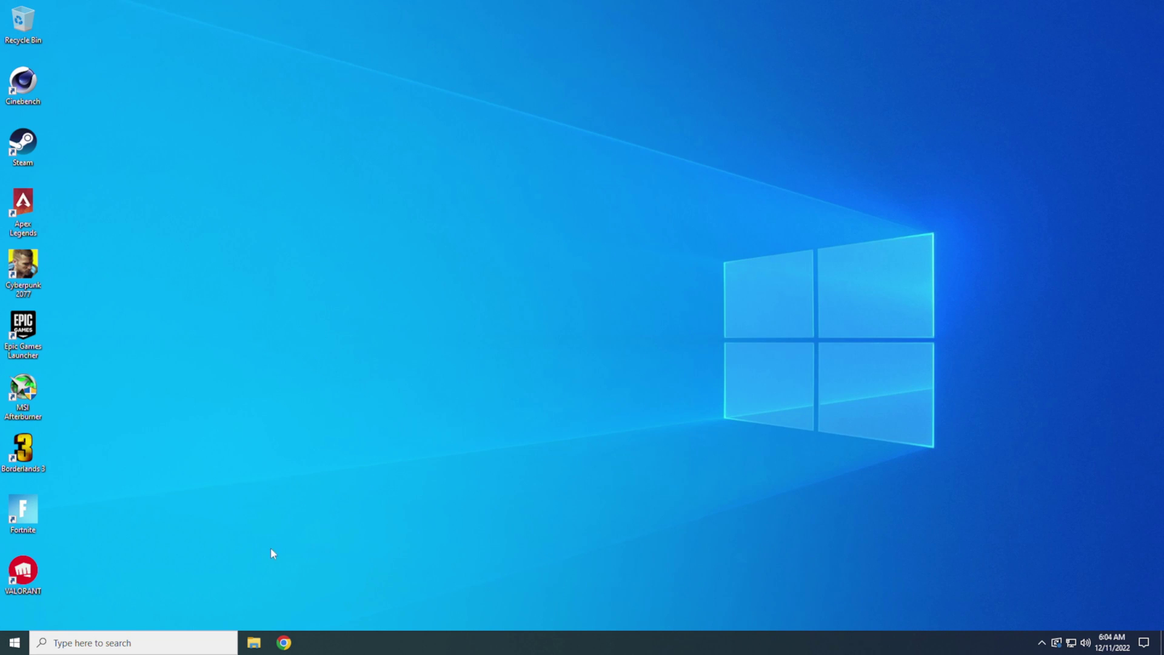
Step: Quick-format USB Drive (D:) as FAT32 and check that it is now empty
left_click(254, 644)
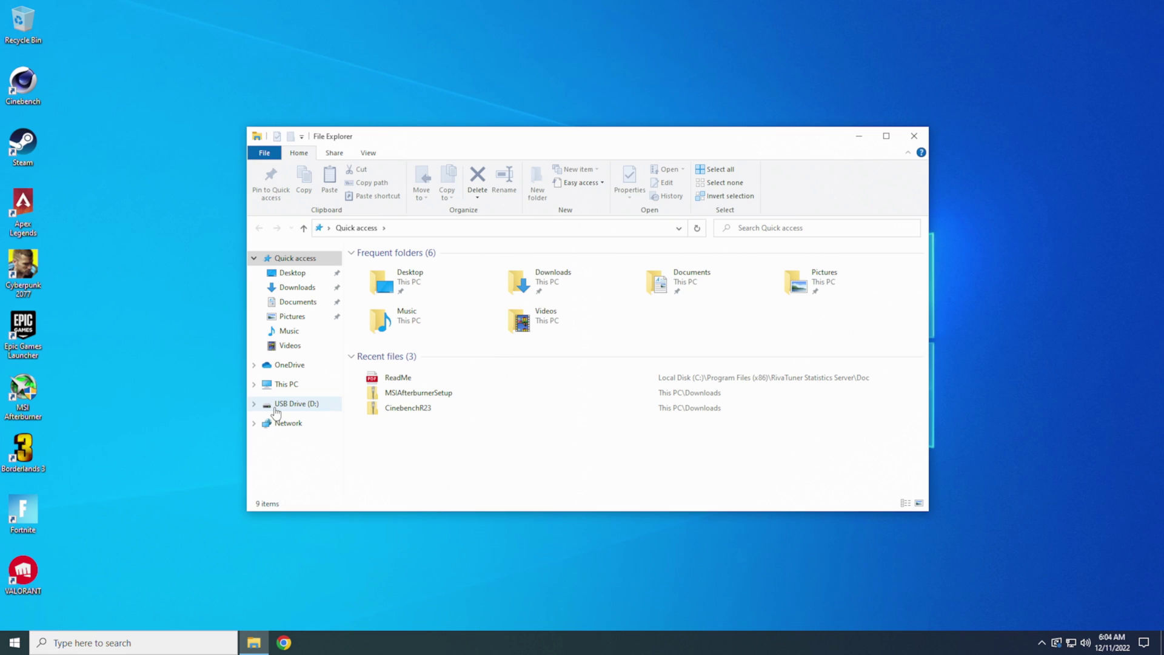
right_click(294, 410)
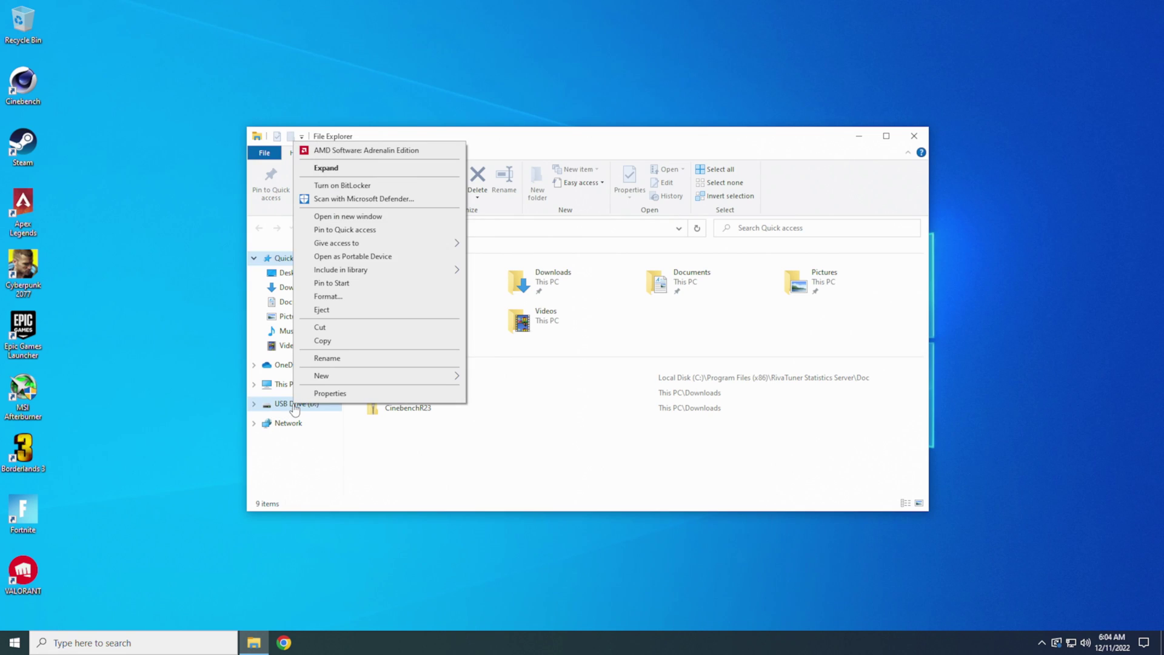
left_click(332, 297)
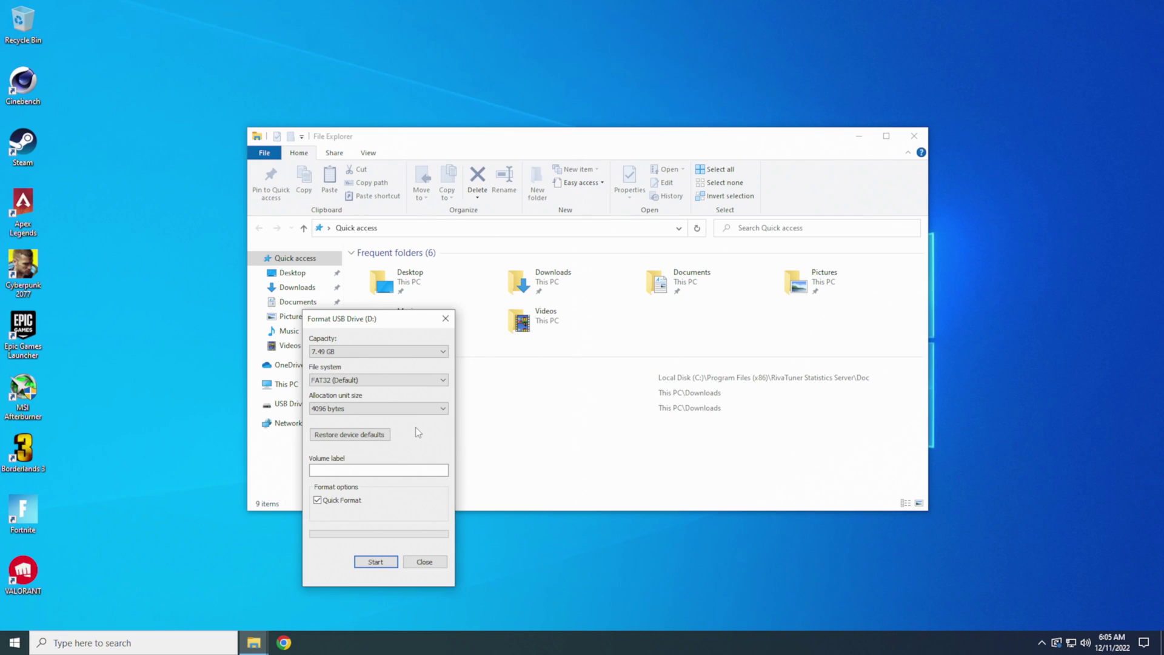
left_click(375, 563)
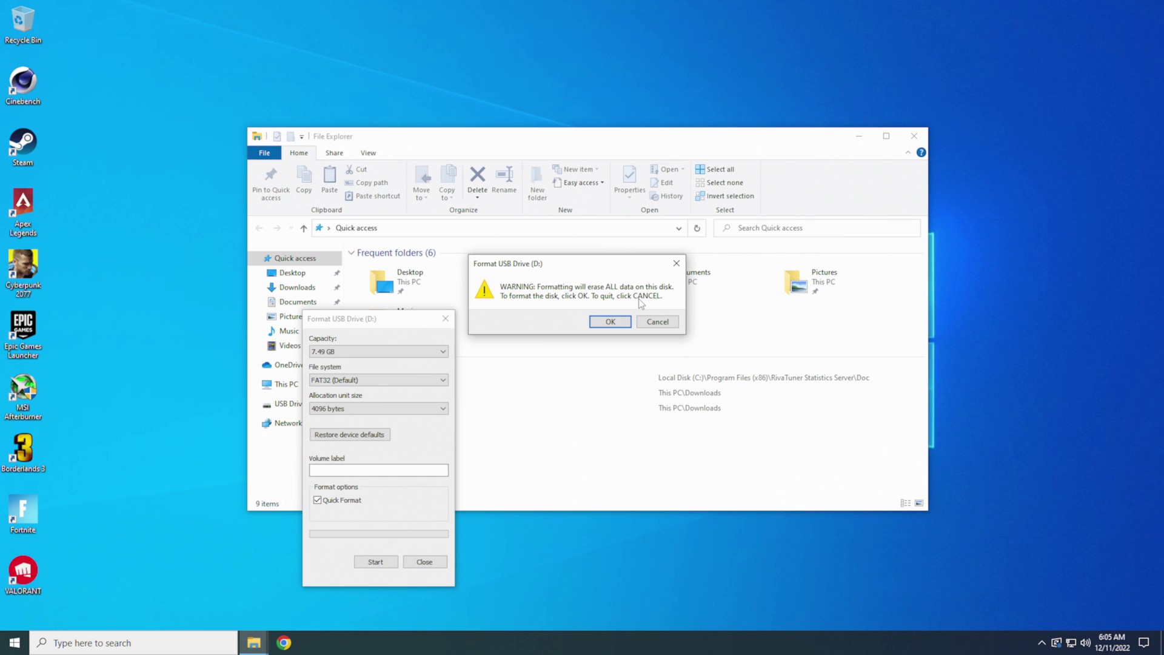
left_click(613, 322)
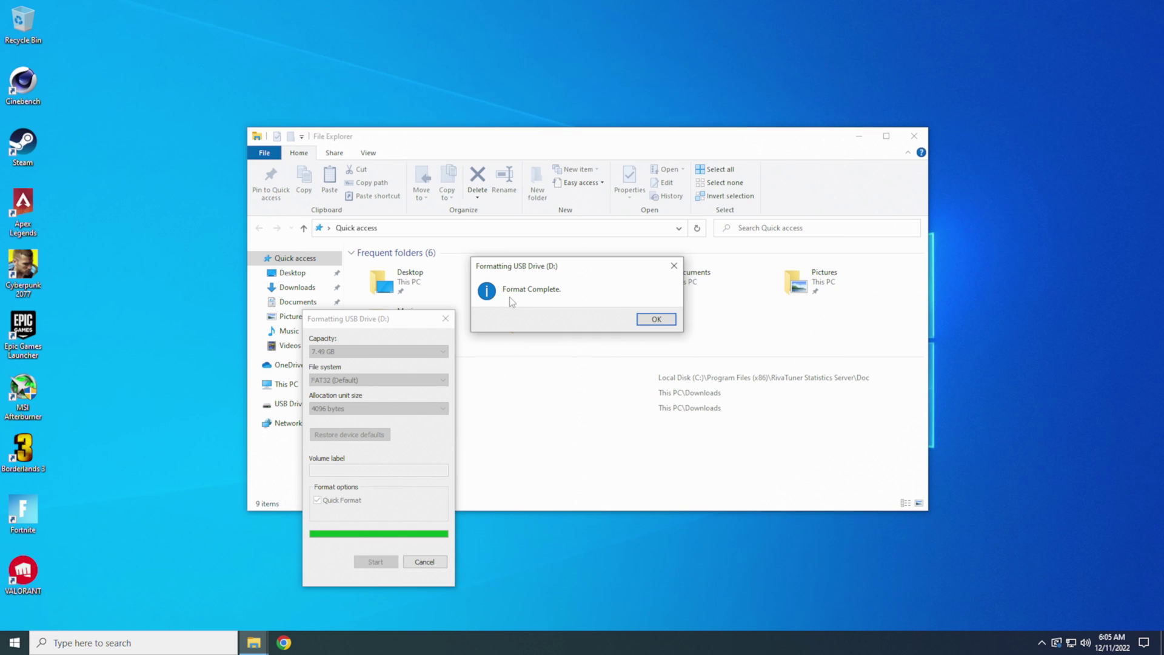
left_click(656, 319)
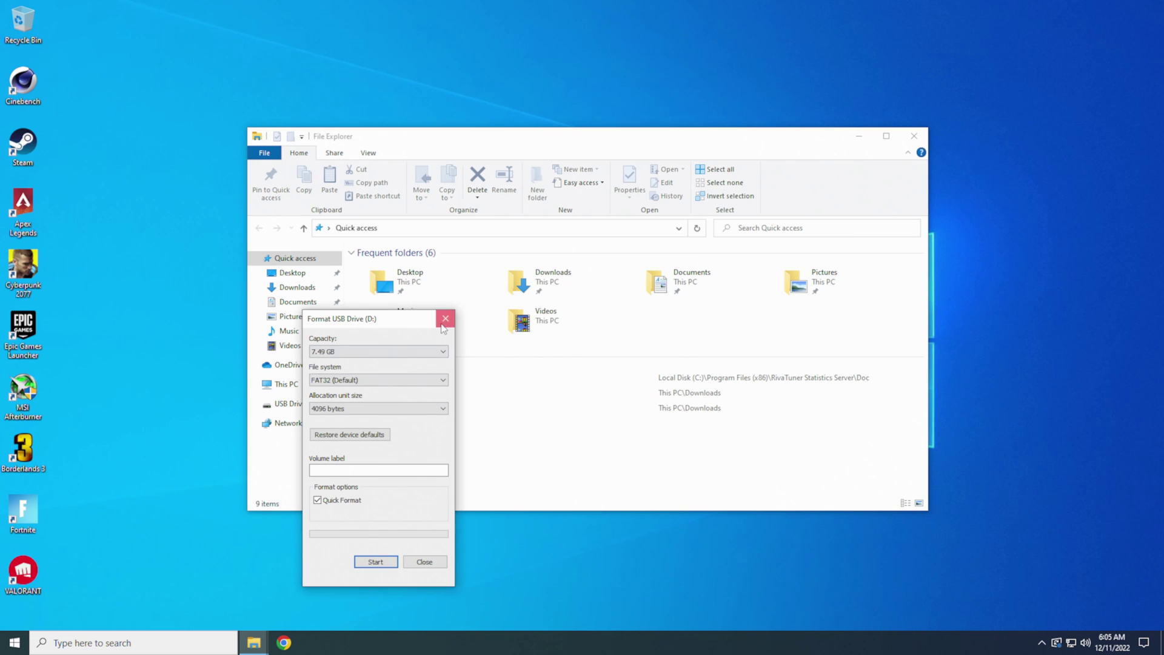
left_click(446, 318)
left_click(314, 407)
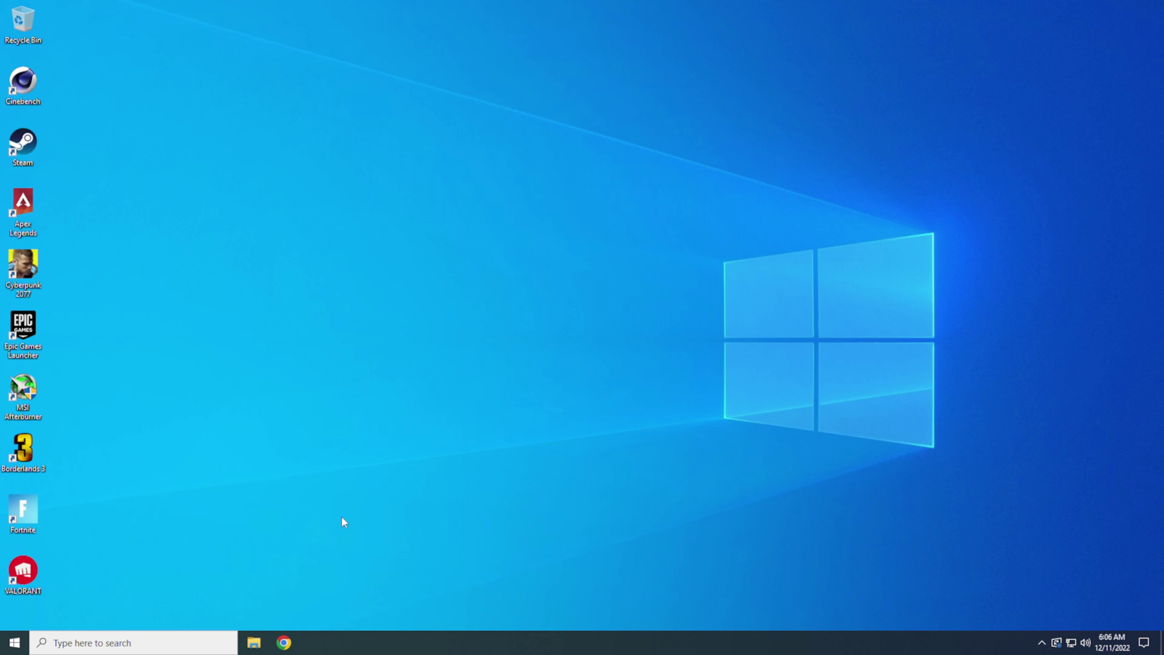
Step: Search Google in Chrome for 'gigabyte b650 aorus elite ax' using the recent suggestion
left_click(285, 643)
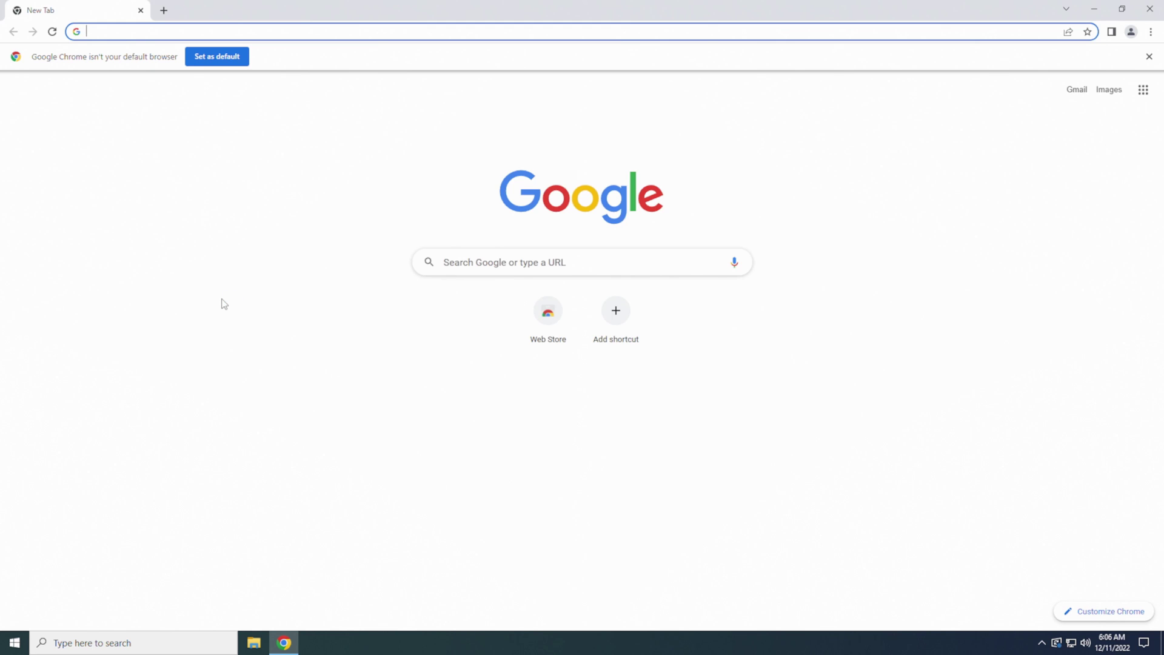
left_click(456, 266)
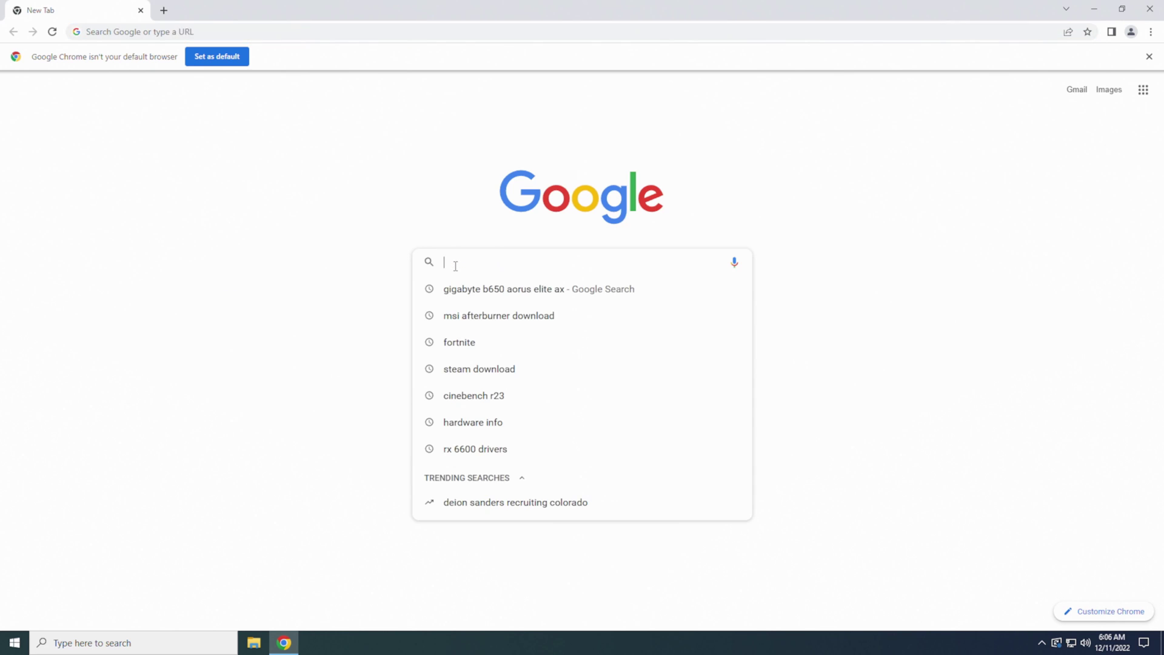
left_click(542, 290)
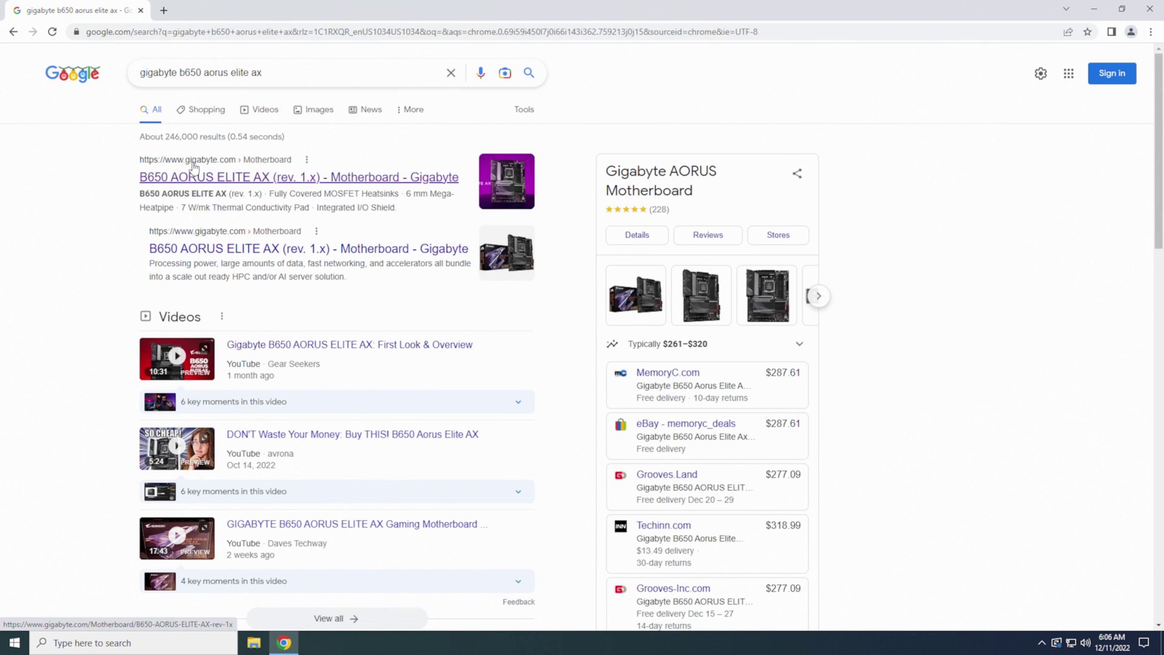
Step: Open Gigabyte's B650 AORUS ELITE AX page and filter its support downloads to Windows 10 64bit
left_click(237, 181)
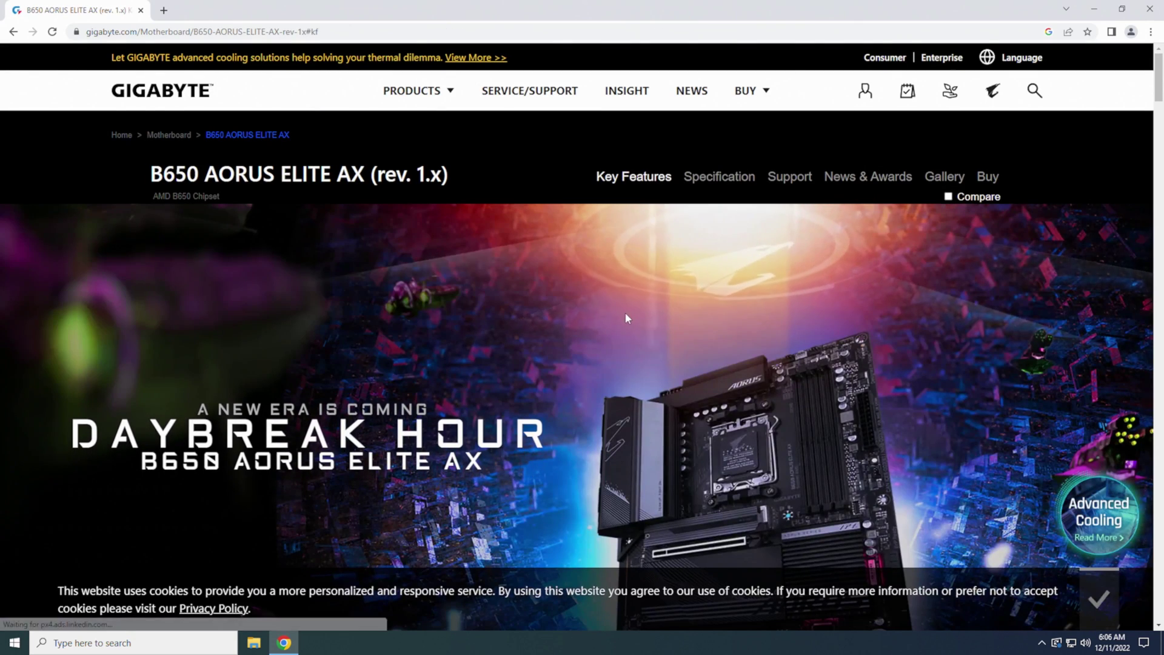
scroll(625, 312, "down", 3)
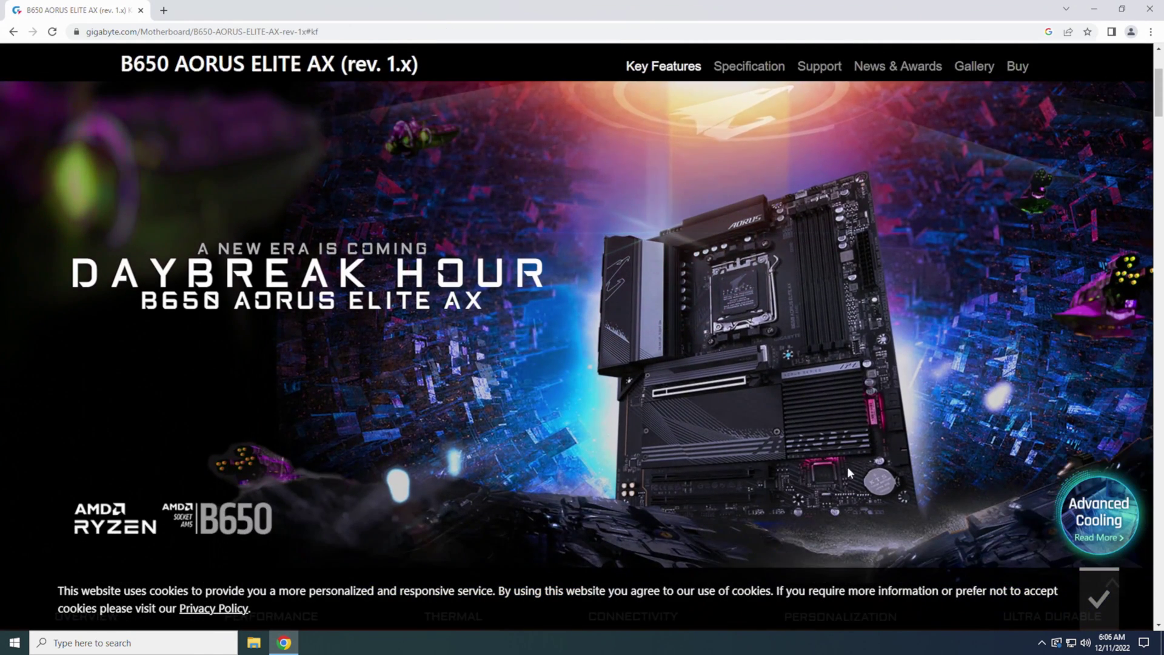
scroll(606, 255, "up", 3)
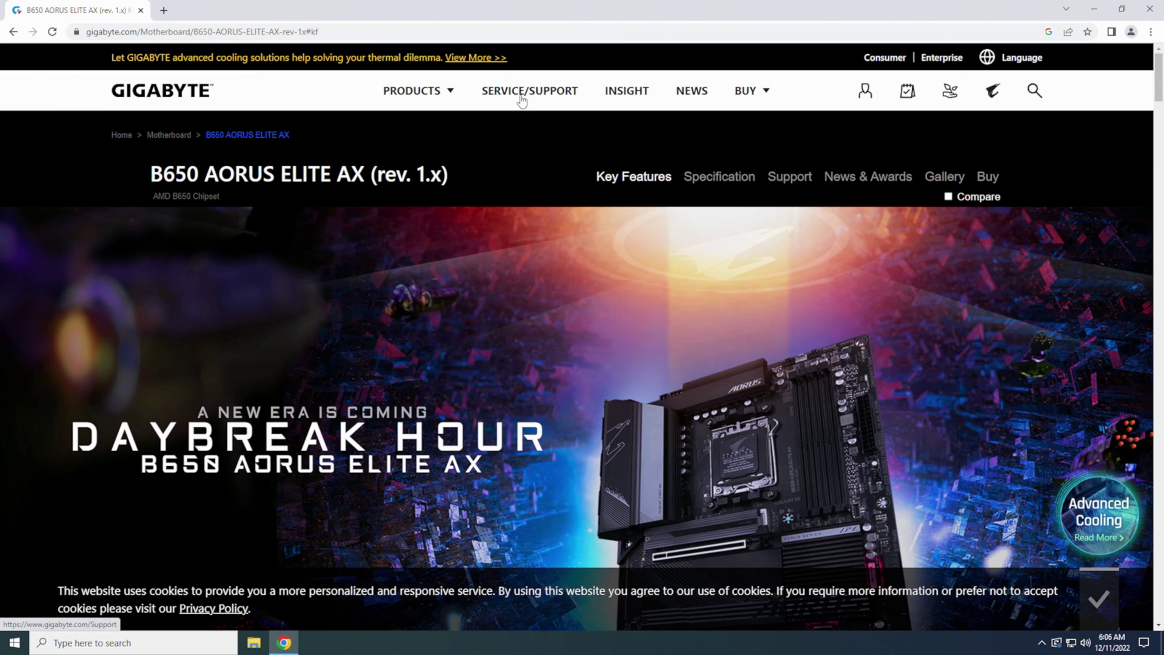
left_click(780, 182)
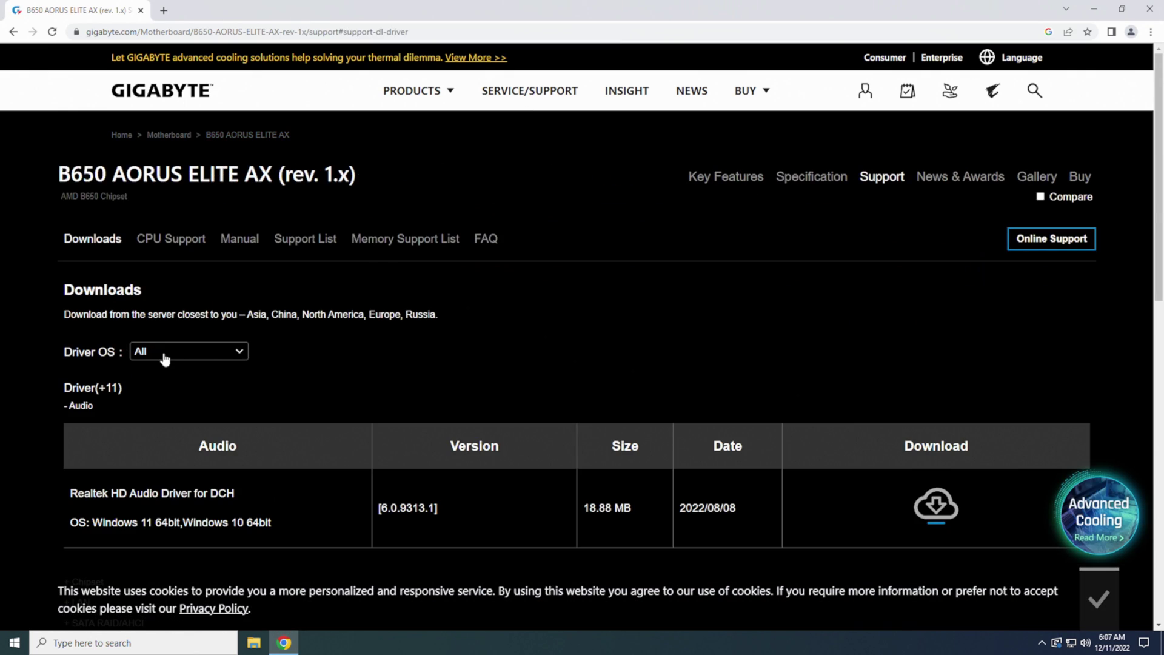
left_click(164, 355)
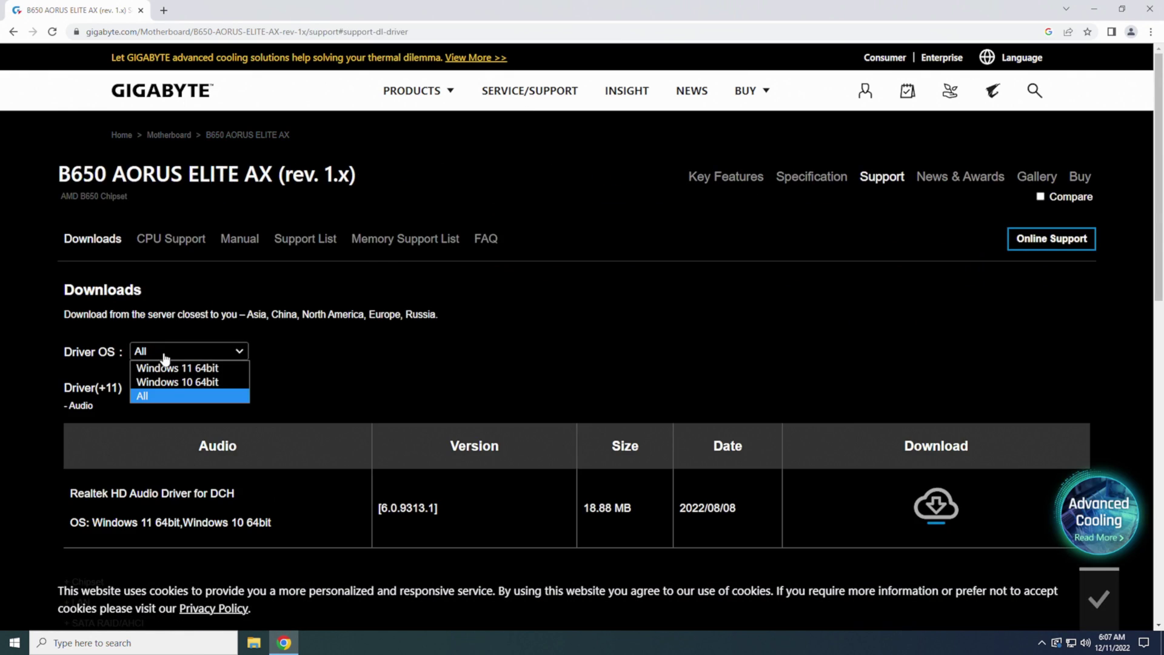
left_click(204, 382)
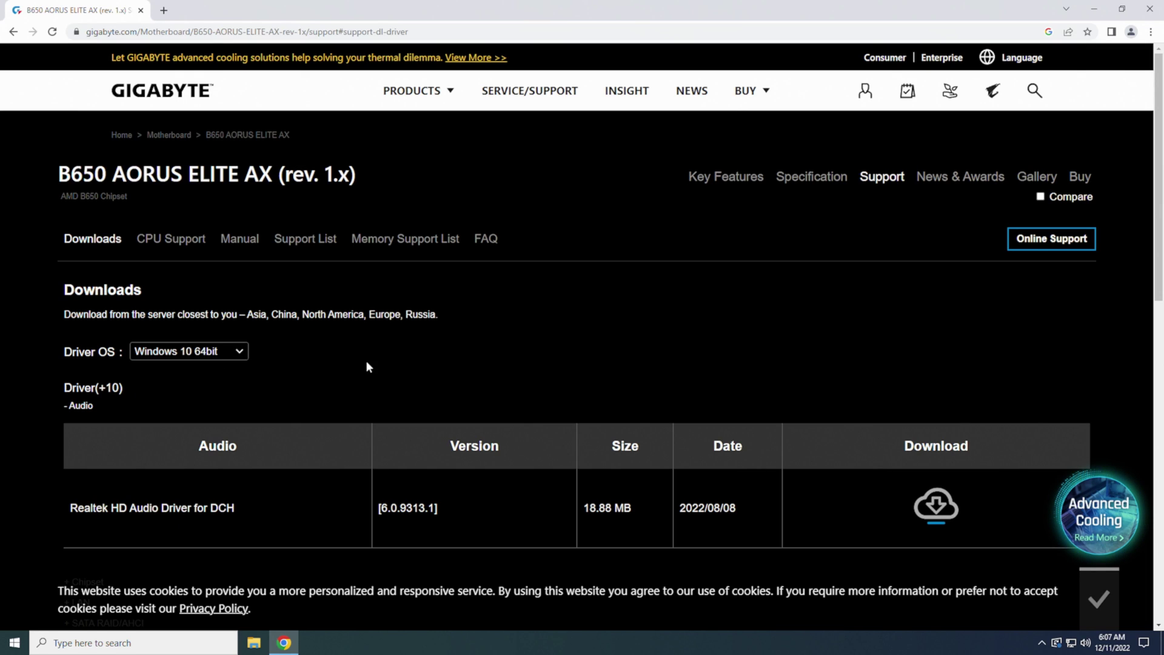
scroll(112, 372, "down", 4)
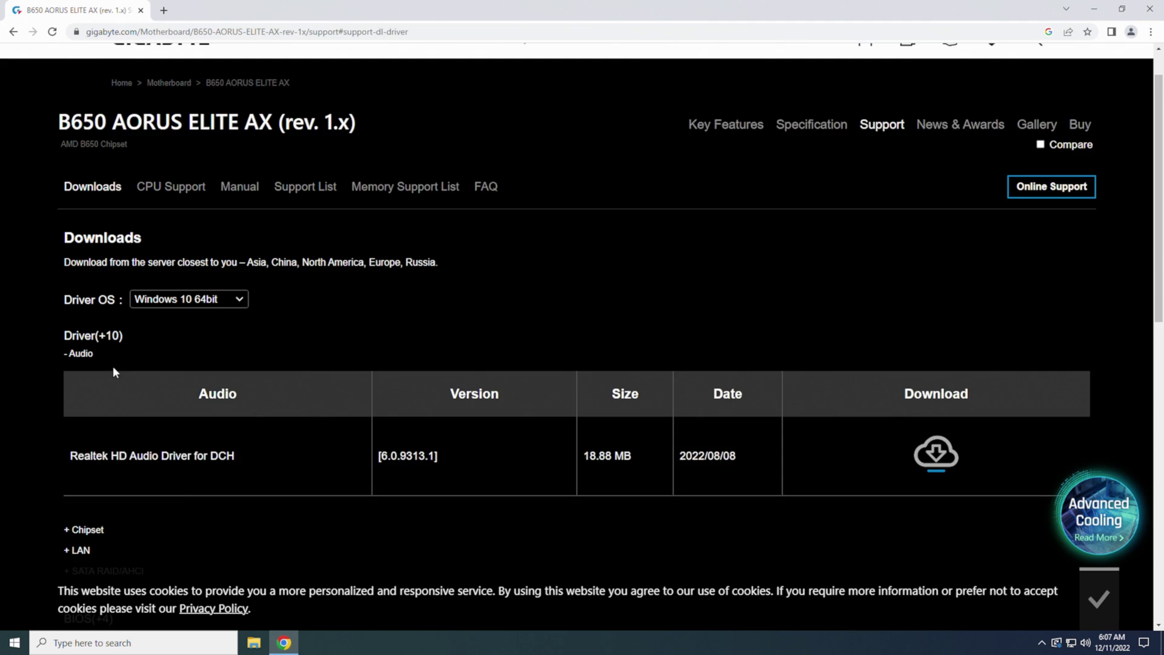
Step: Expand the BIOS list and download the F3b package, mb_bios_b650-ae-ax_f3b.zip
left_click(82, 463)
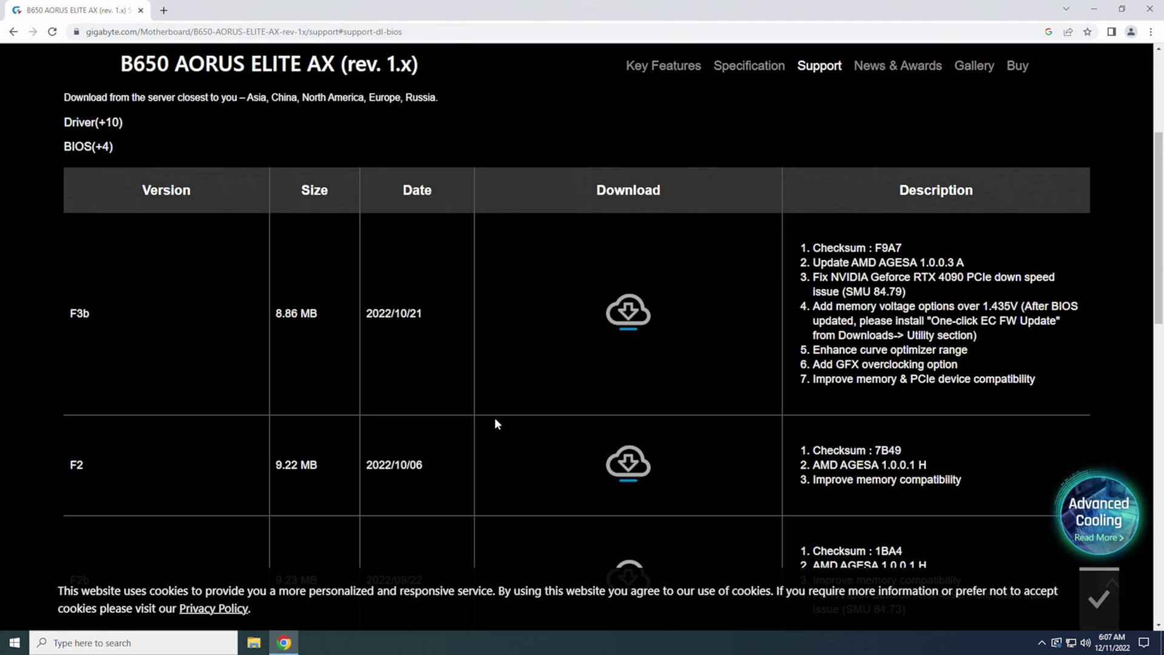
scroll(495, 423, "down", 2)
scroll(495, 421, "down", 1)
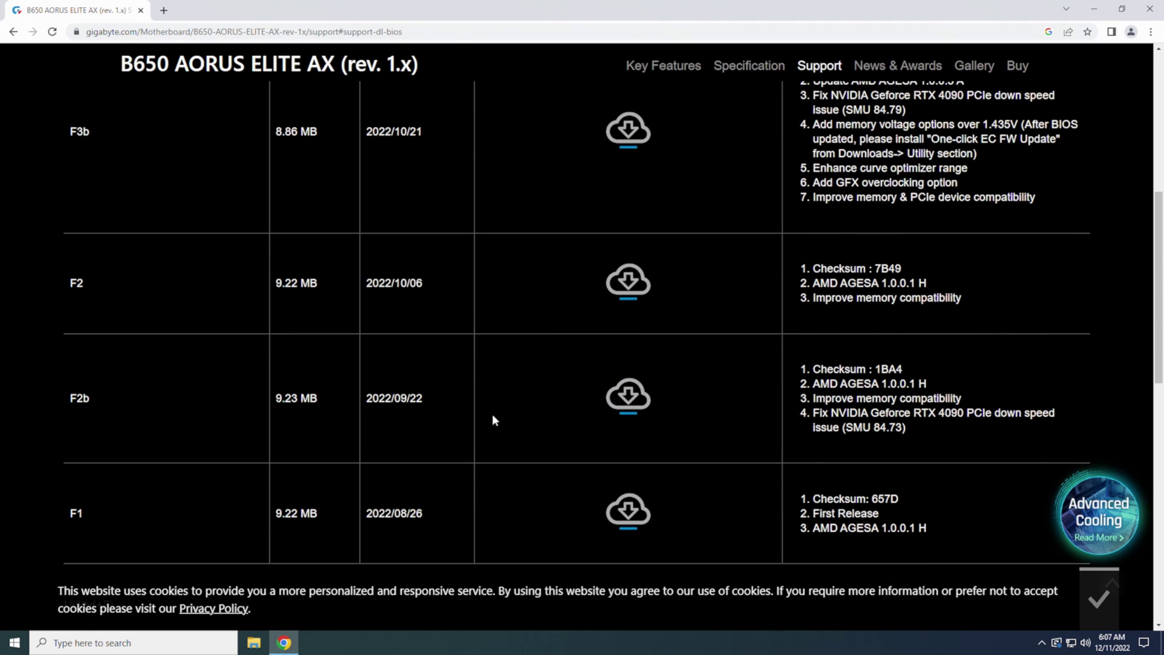
scroll(254, 455, "down", 1)
scroll(213, 452, "up", 4)
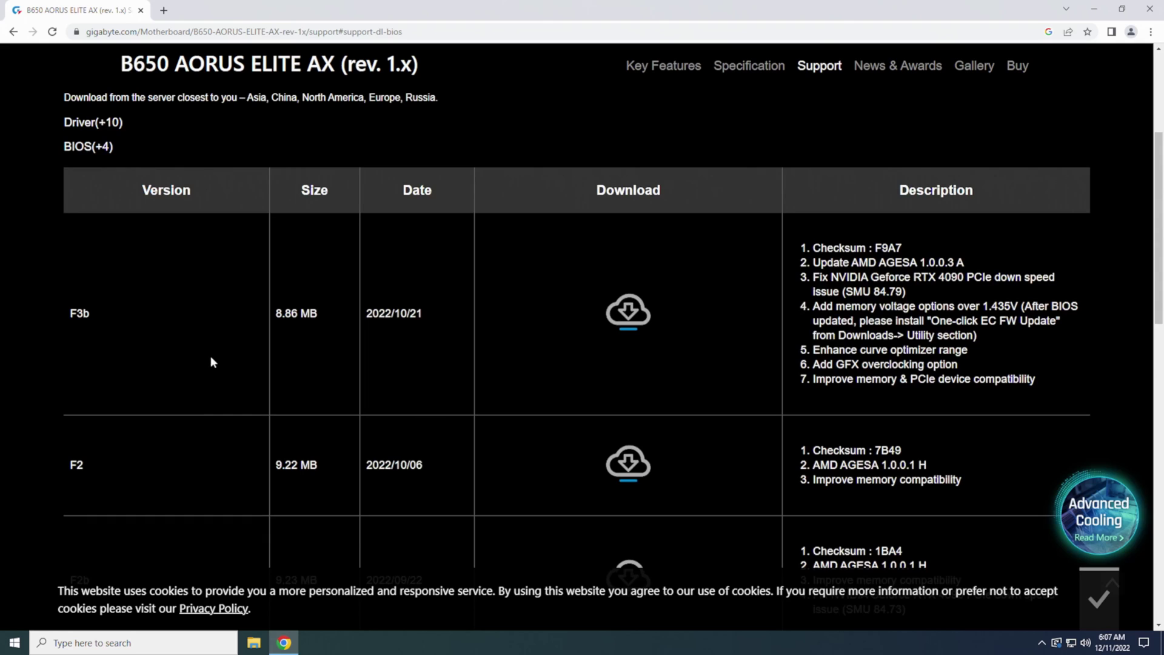
scroll(148, 453, "down", 2)
scroll(166, 470, "down", 3)
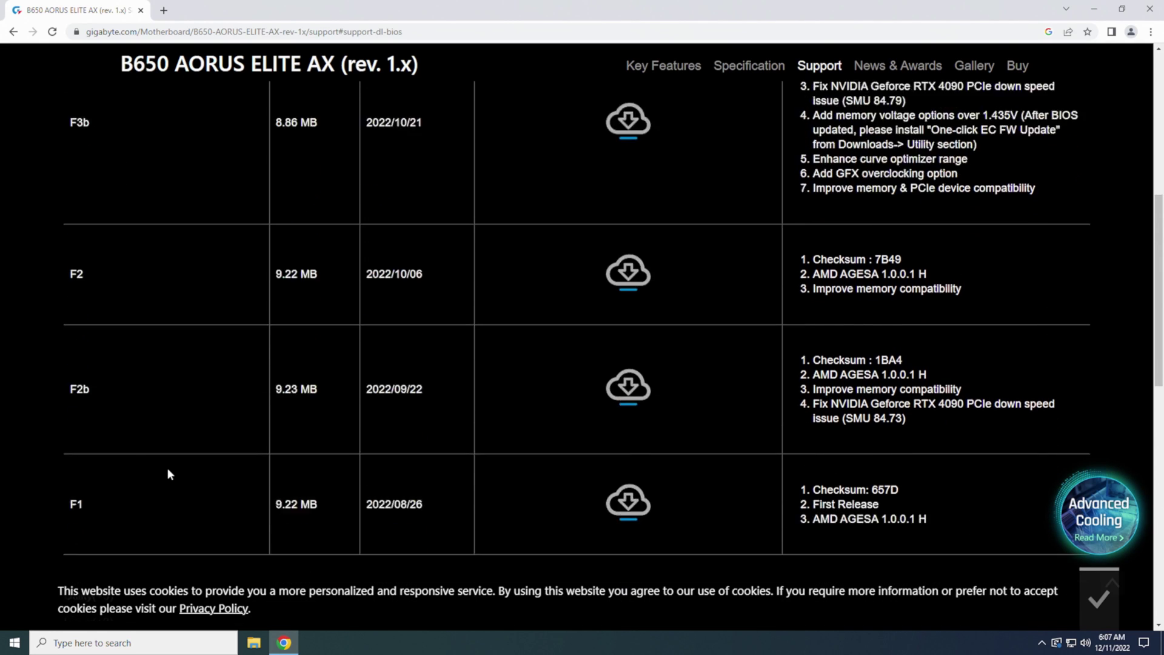
scroll(178, 406, "up", 5)
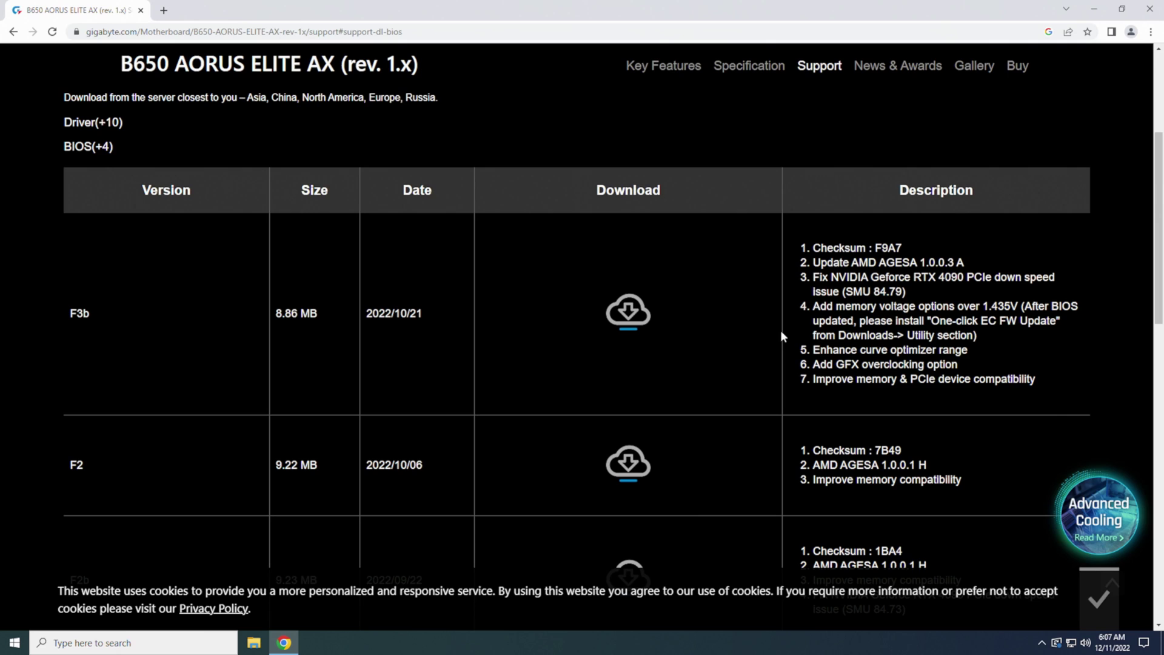
scroll(745, 352, "down", 4)
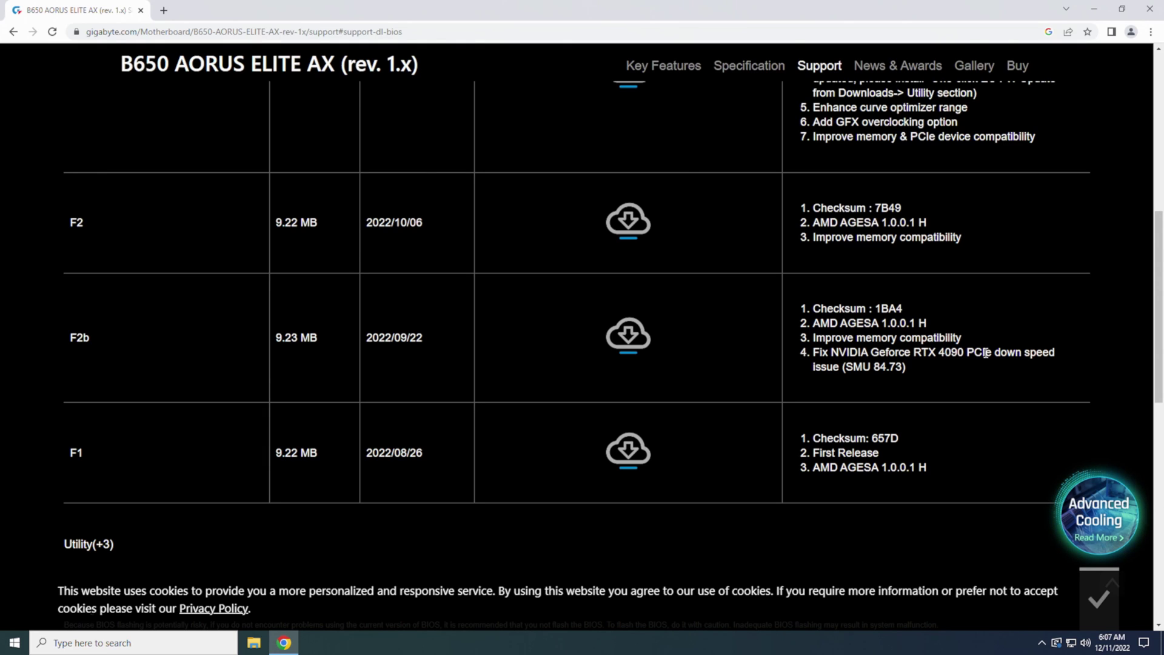
scroll(914, 360, "up", 3)
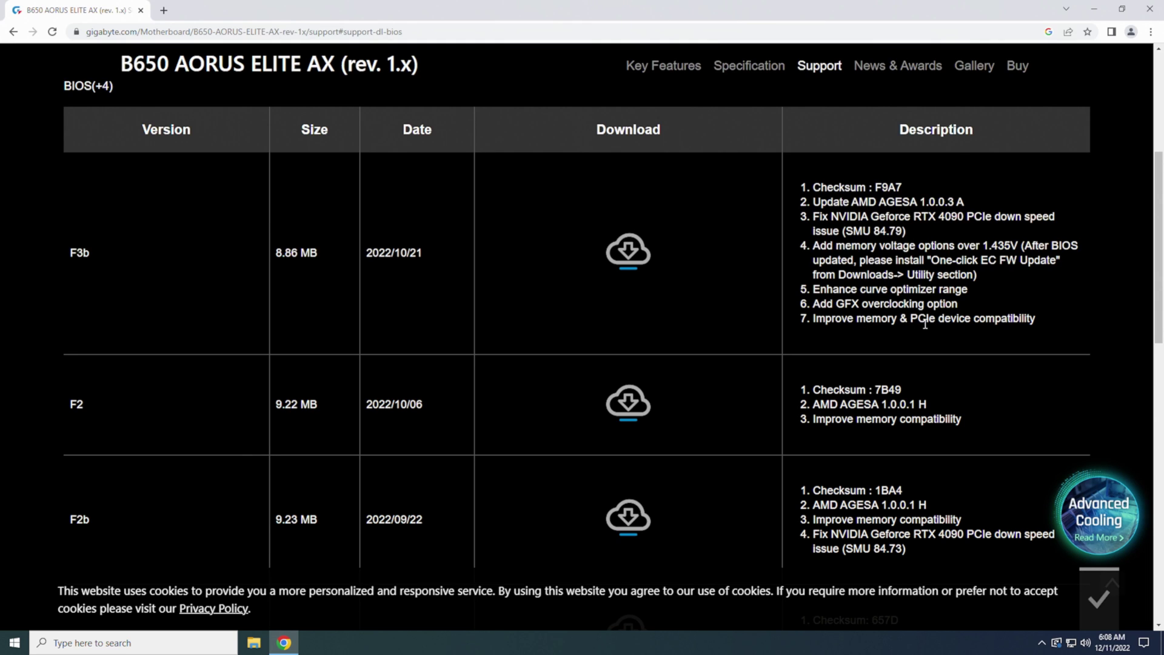
scroll(749, 306, "down", 4)
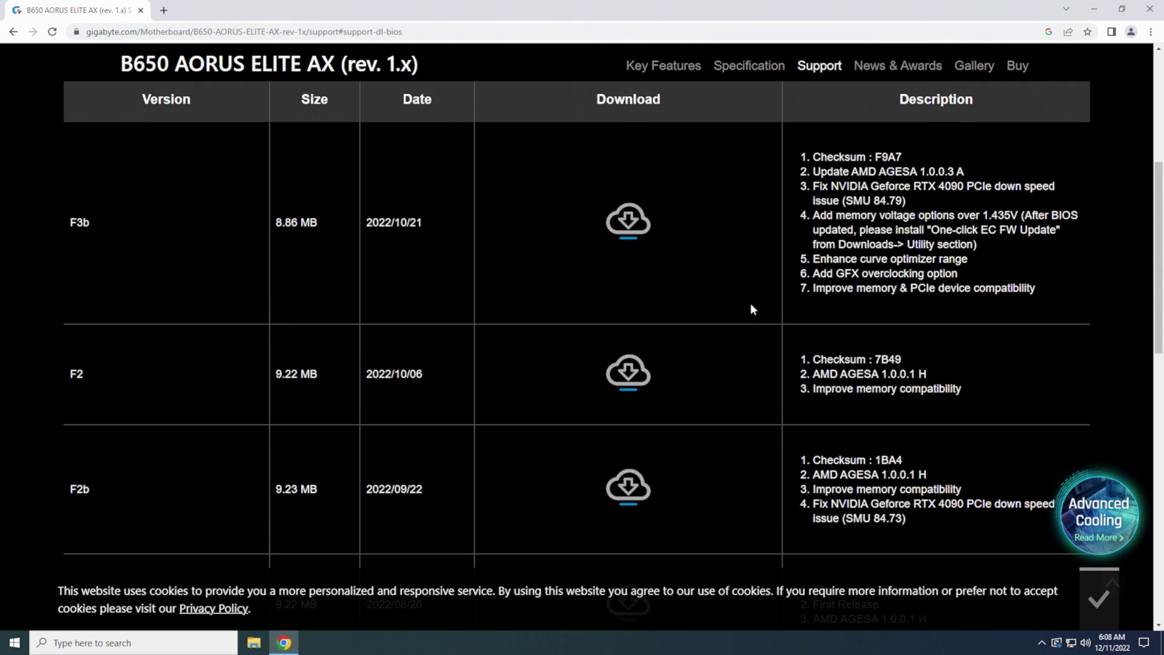
scroll(740, 308, "up", 4)
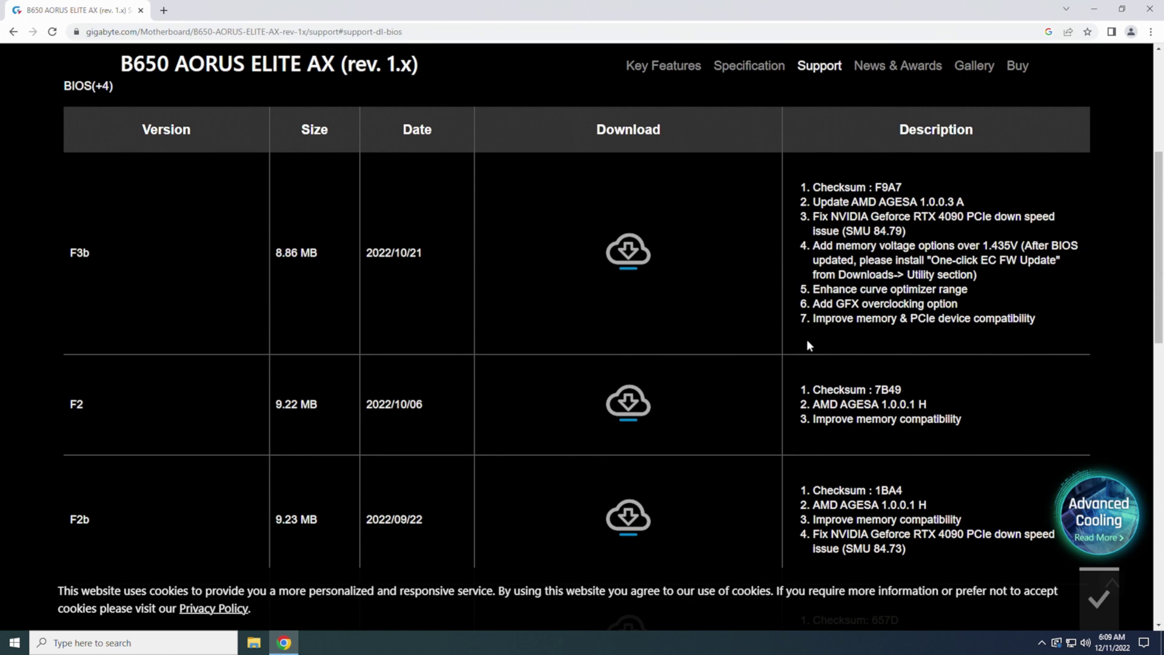
scroll(807, 349, "down", 5)
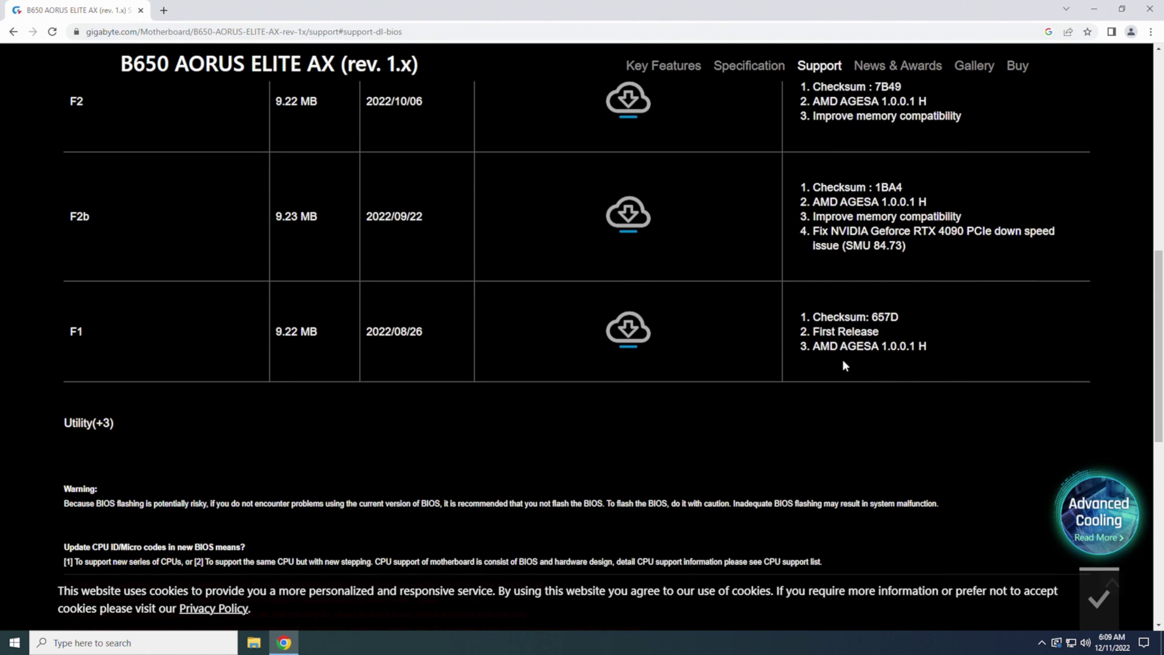
scroll(850, 310, "up", 2)
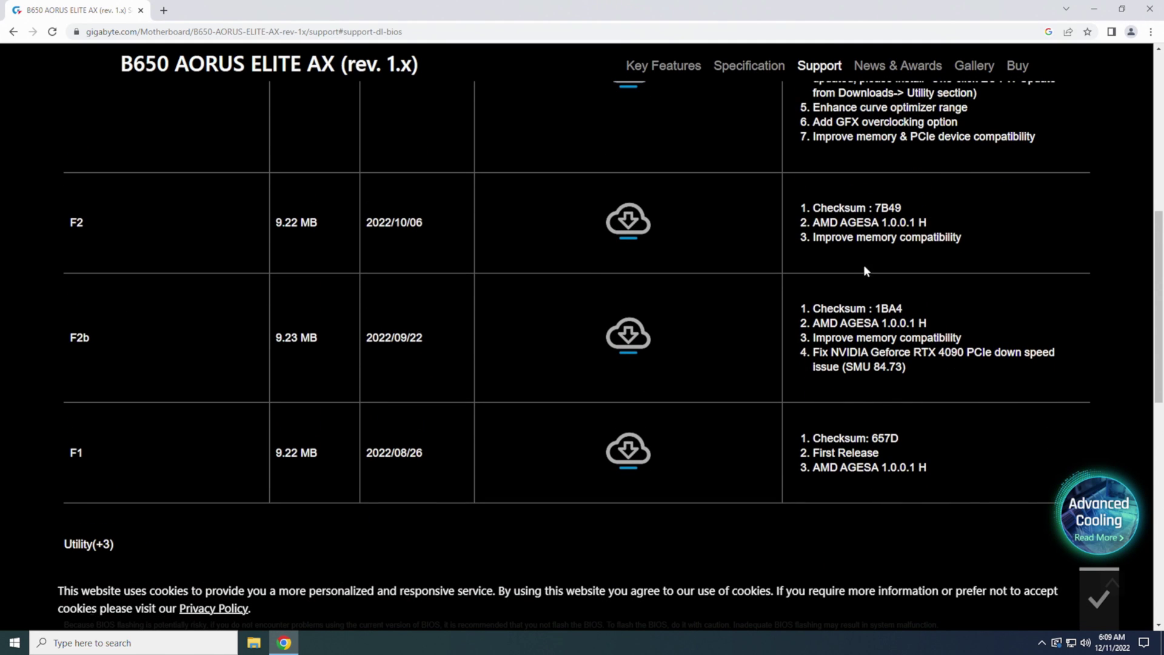
scroll(861, 270, "up", 1)
scroll(848, 277, "down", 2)
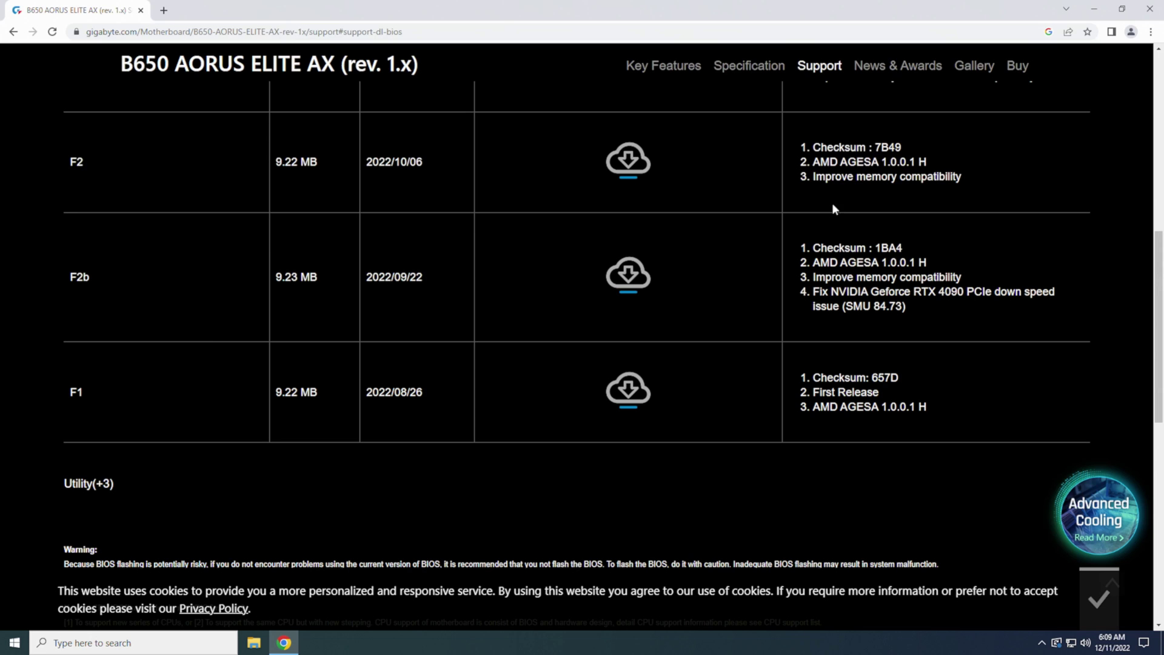
scroll(850, 207, "up", 4)
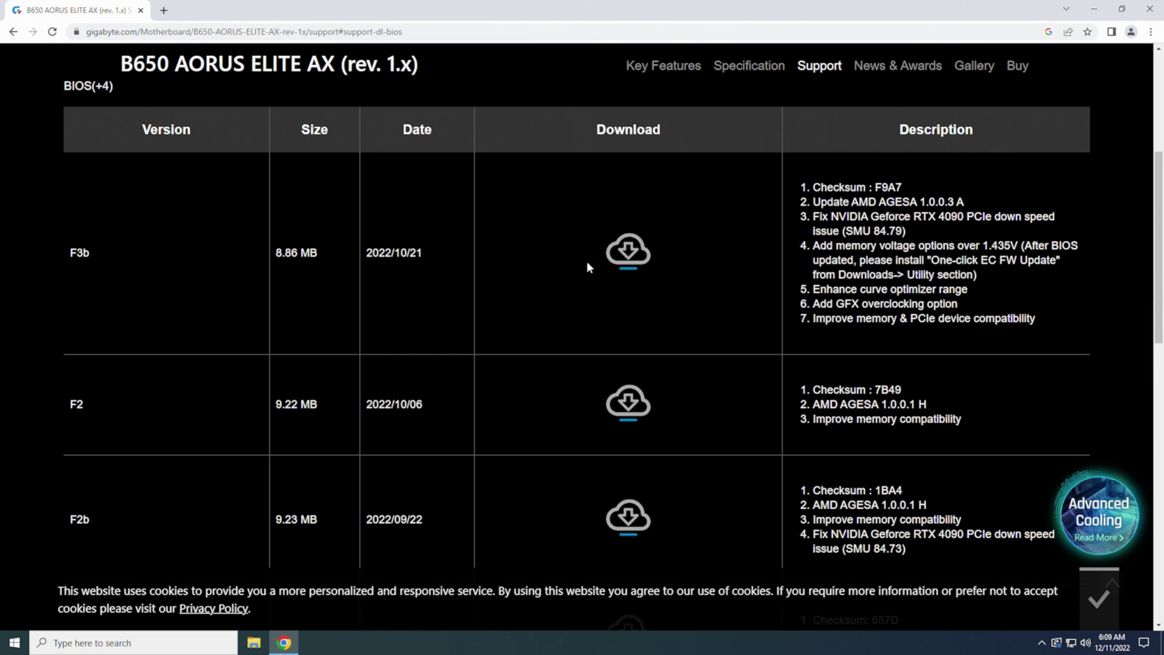
left_click(629, 261)
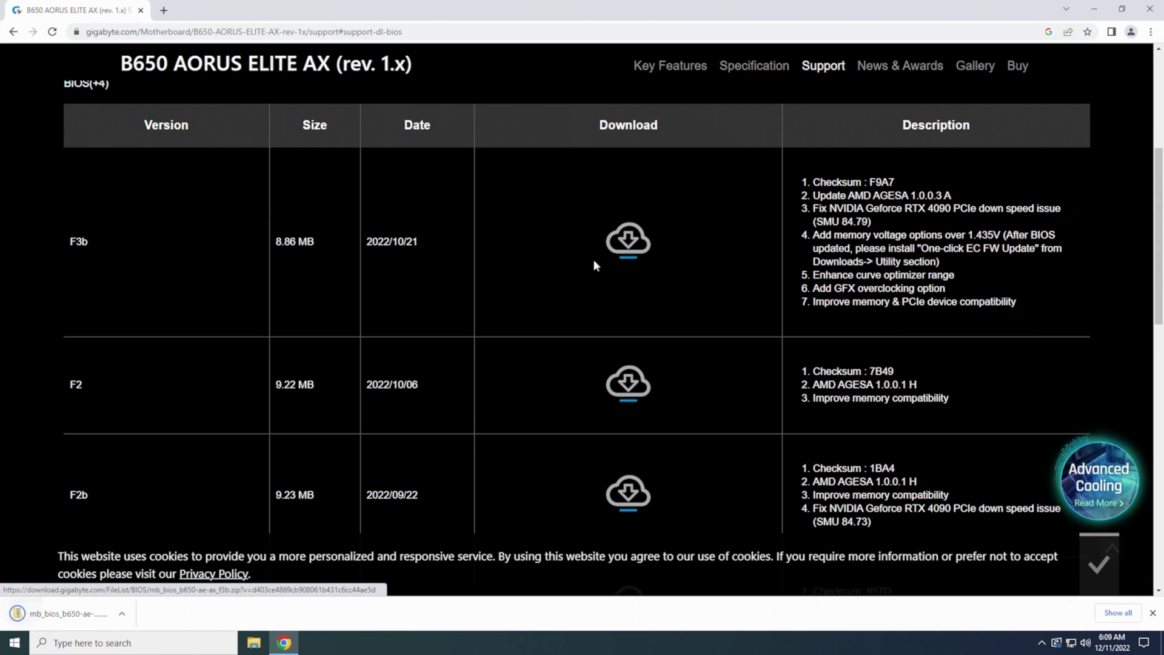
Step: Extract mb_bios_b650-ae-ax_f3b.zip onto USB Drive (D:), placing EFI and B650AORUSELITEAX.F3b there
left_click(131, 614)
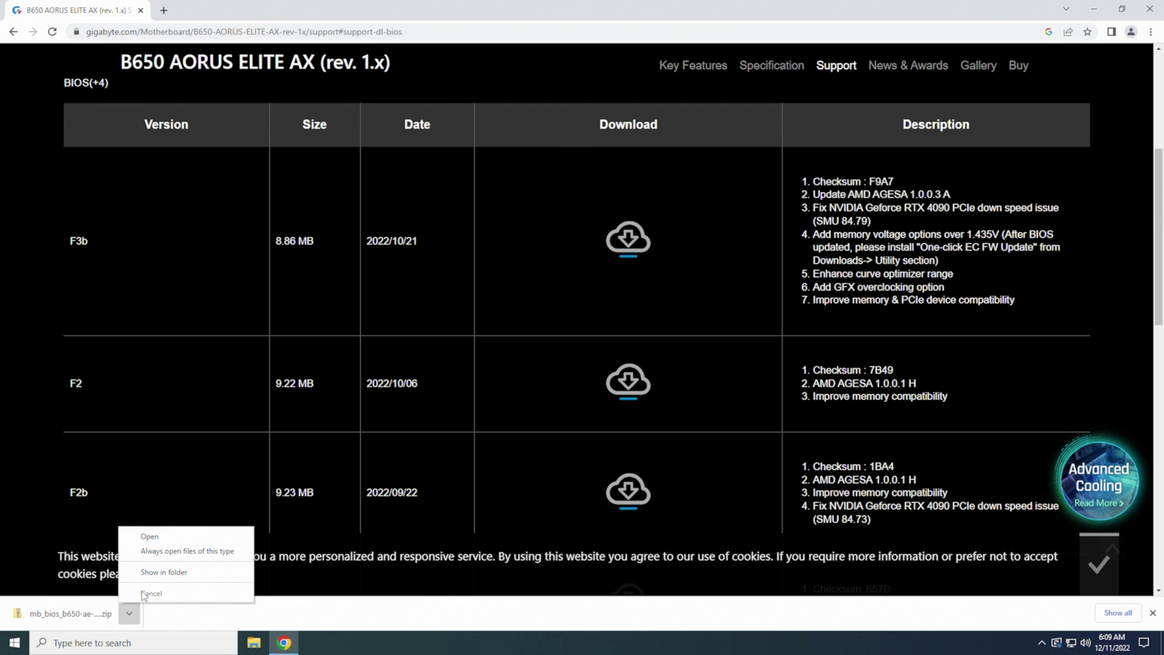
left_click(154, 537)
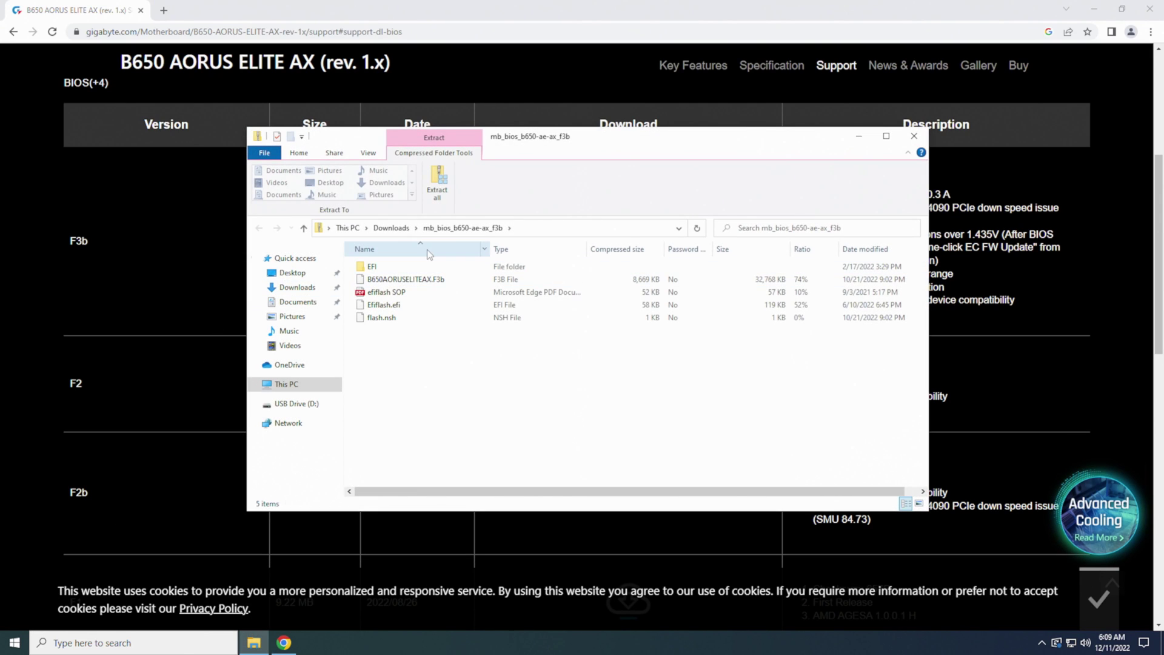
left_click(437, 194)
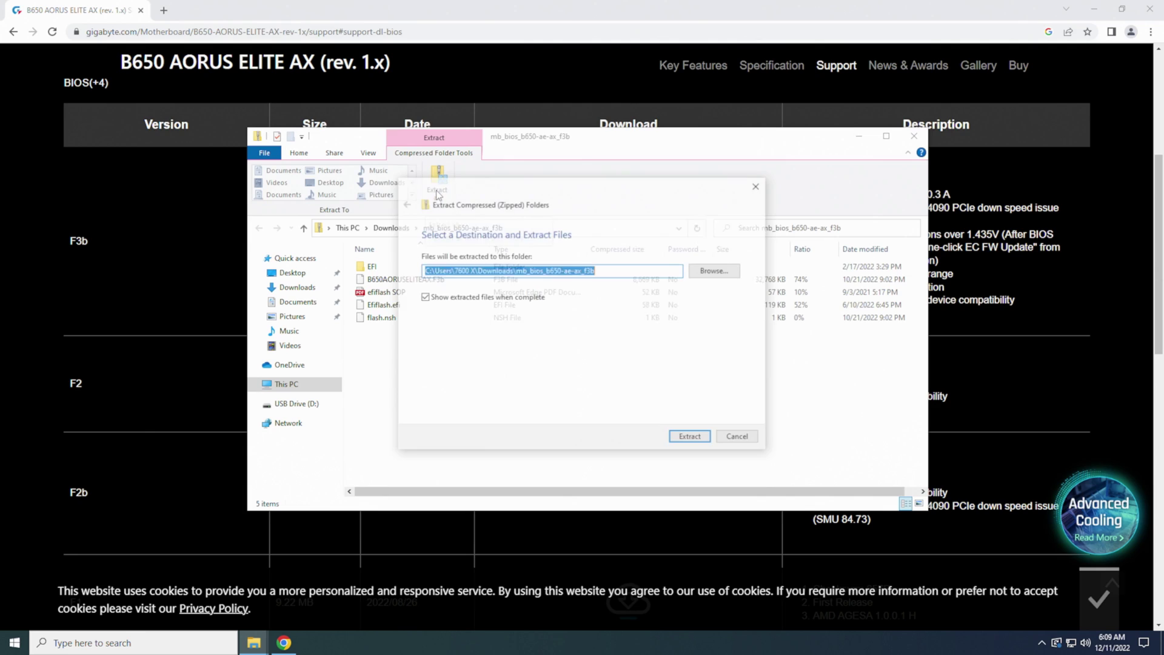
left_click(711, 274)
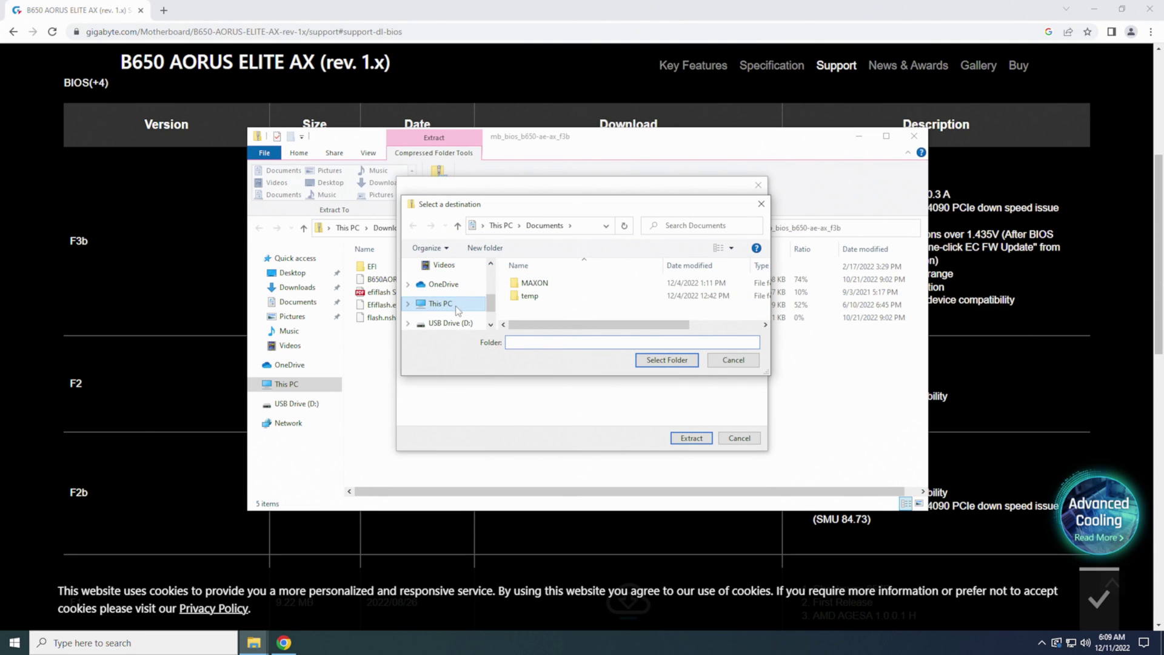
left_click(450, 326)
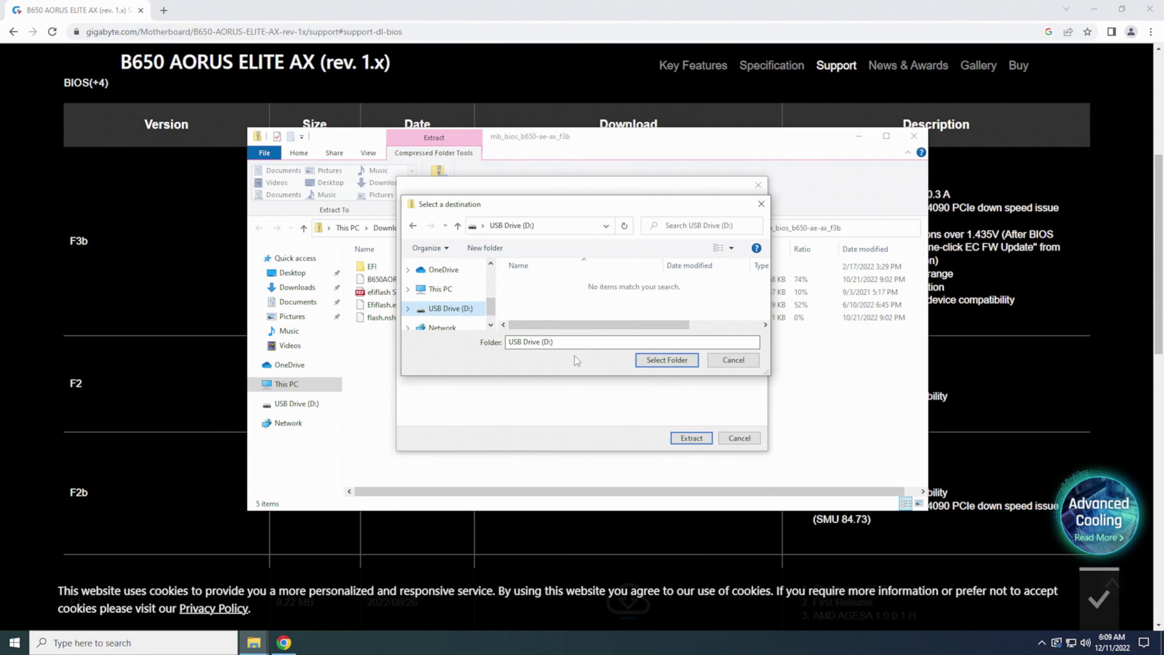
left_click(663, 360)
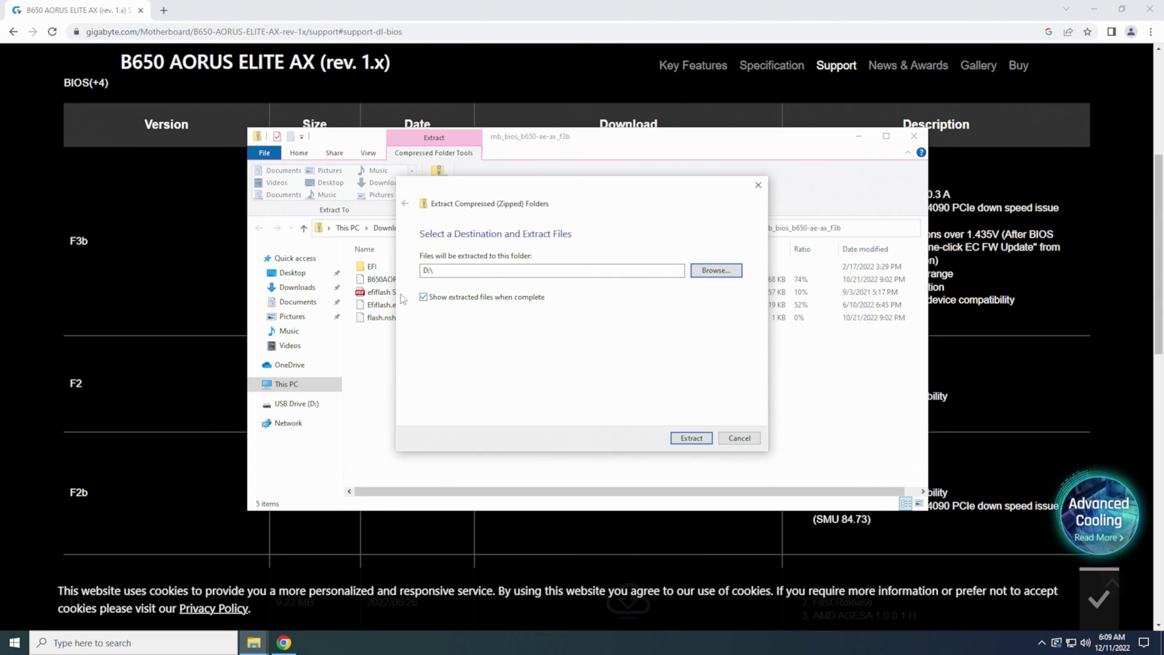
left_click(682, 441)
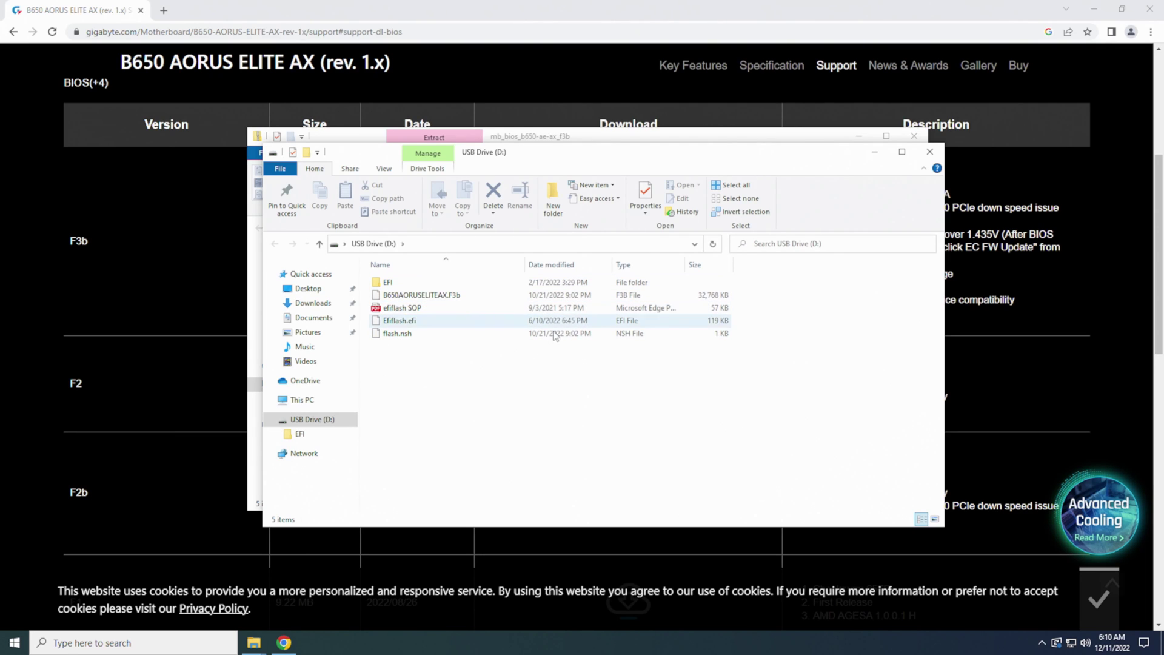
Step: Close both Explorer windows and go to the Update & Security Recovery page in Settings
left_click(928, 151)
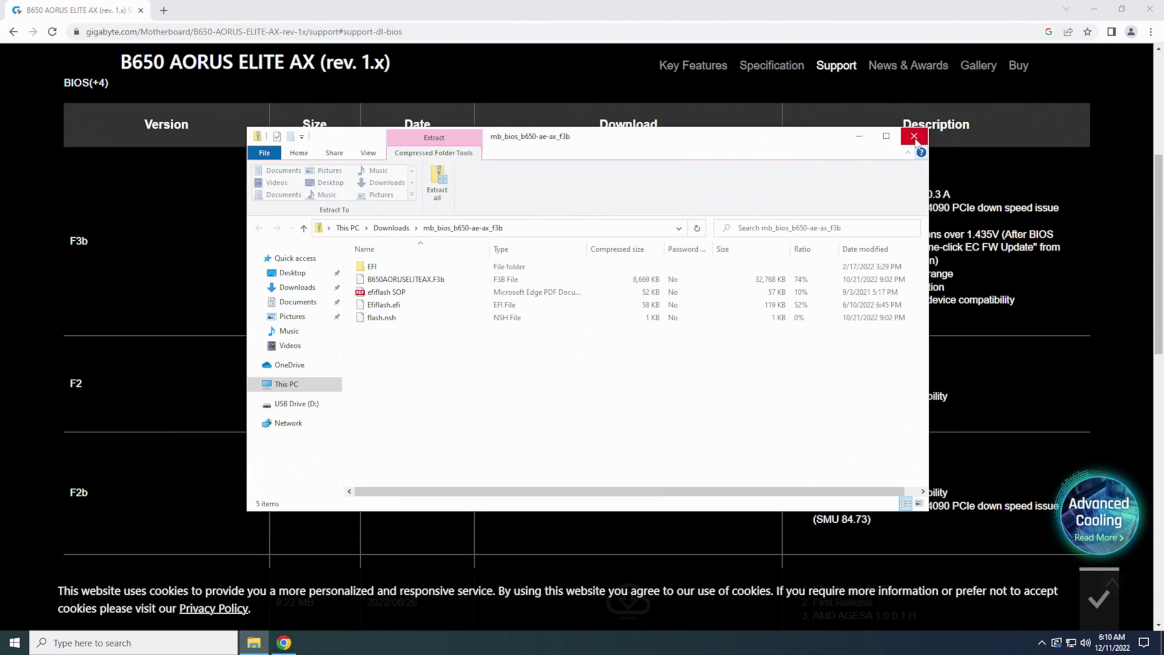
left_click(914, 137)
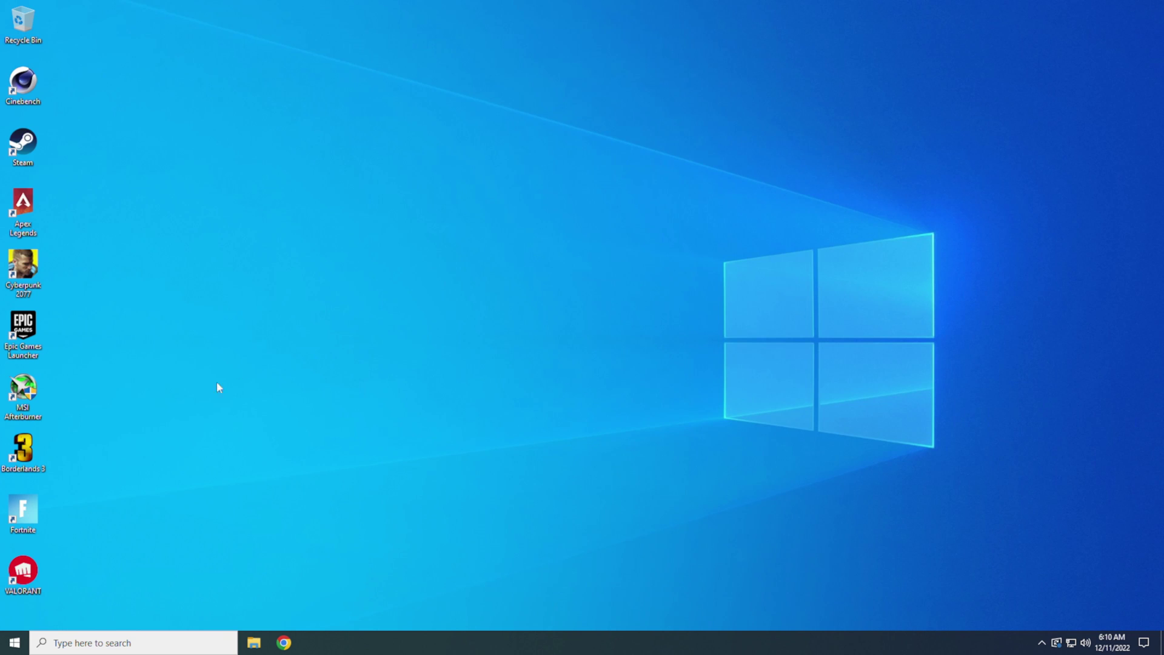
left_click(16, 644)
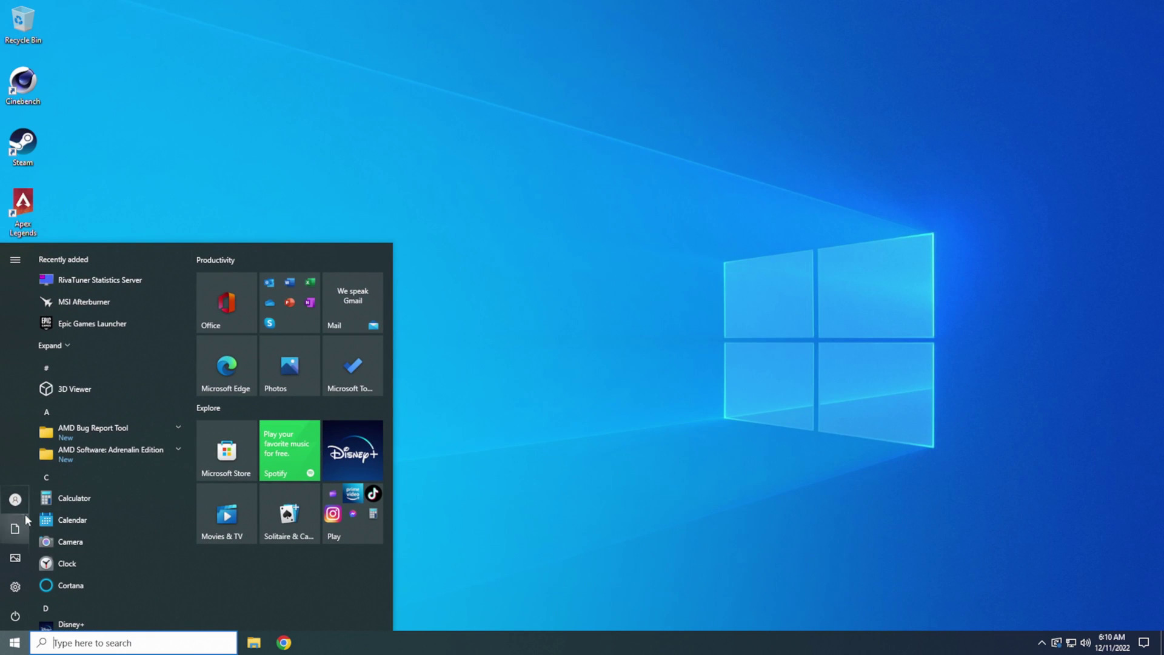
left_click(15, 586)
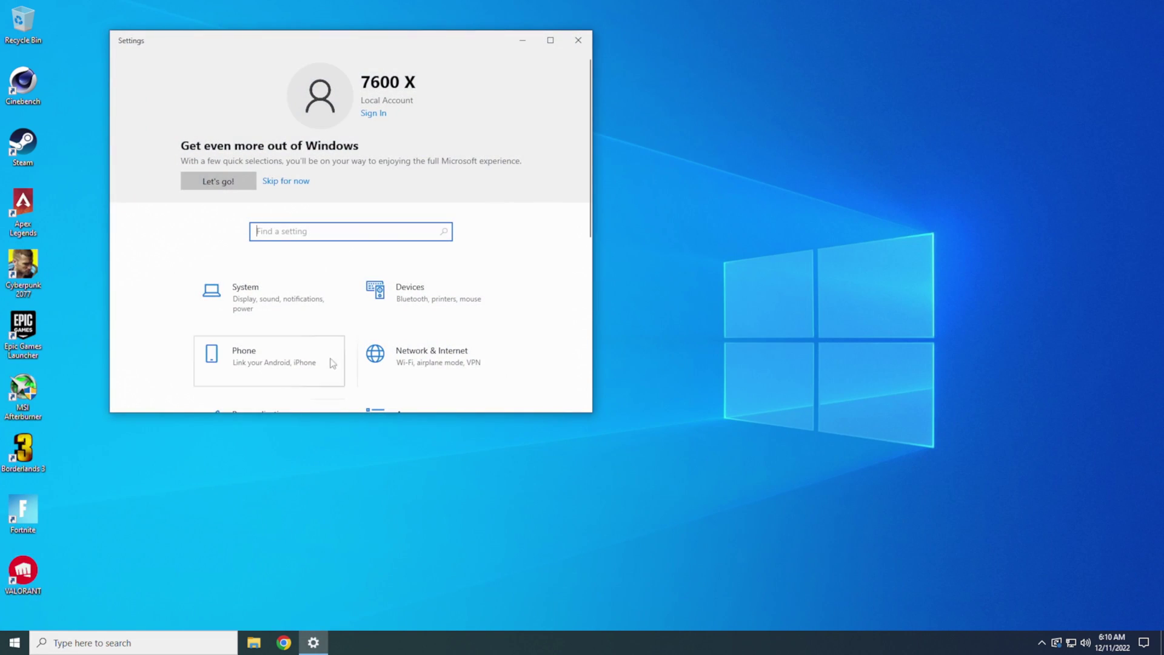
scroll(333, 347, "down", 2)
scroll(333, 347, "down", 4)
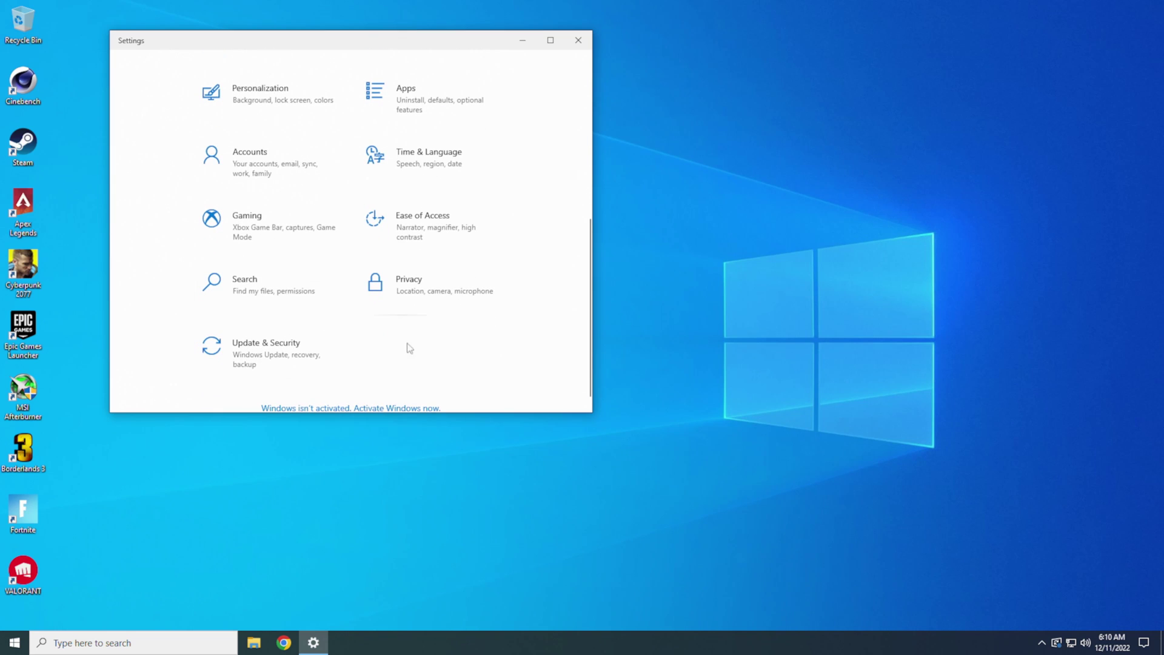
left_click(248, 371)
left_click(173, 316)
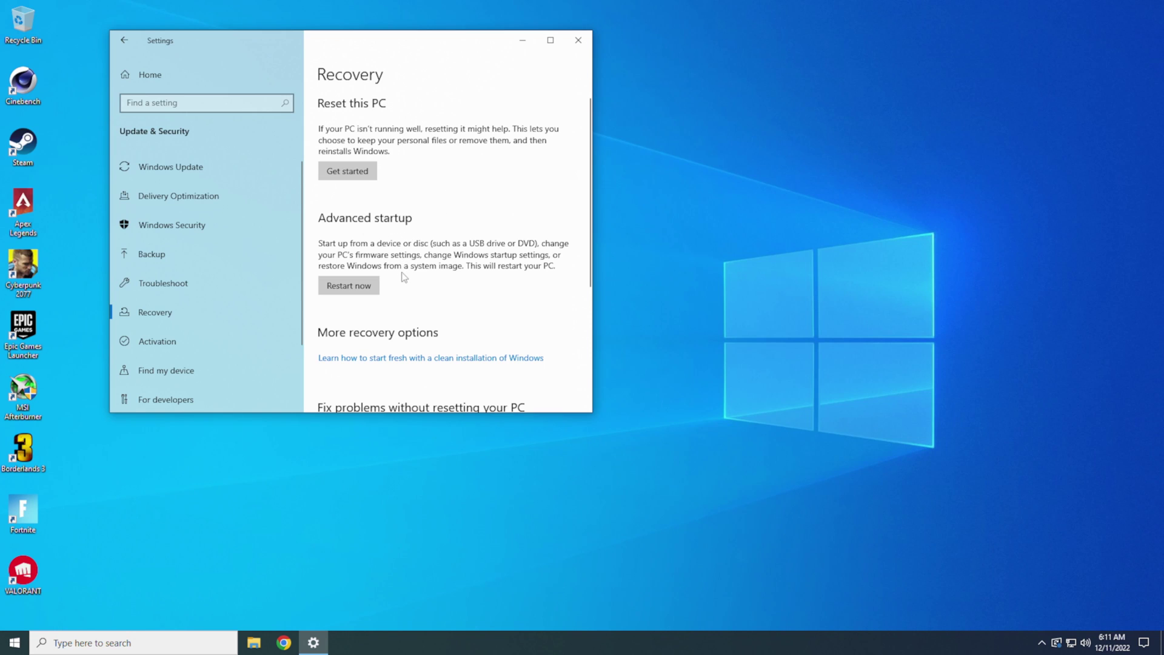
Step: Restart into advanced startup and choose Troubleshoot > Advanced options > UEFI Firmware Settings
left_click(349, 288)
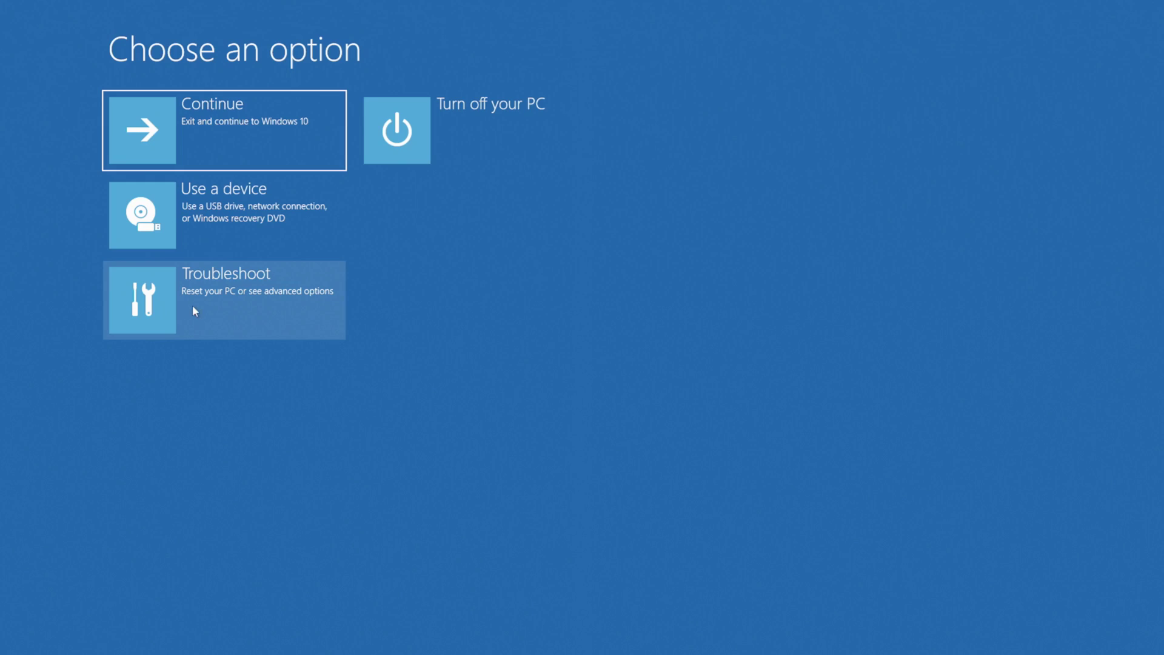
left_click(220, 298)
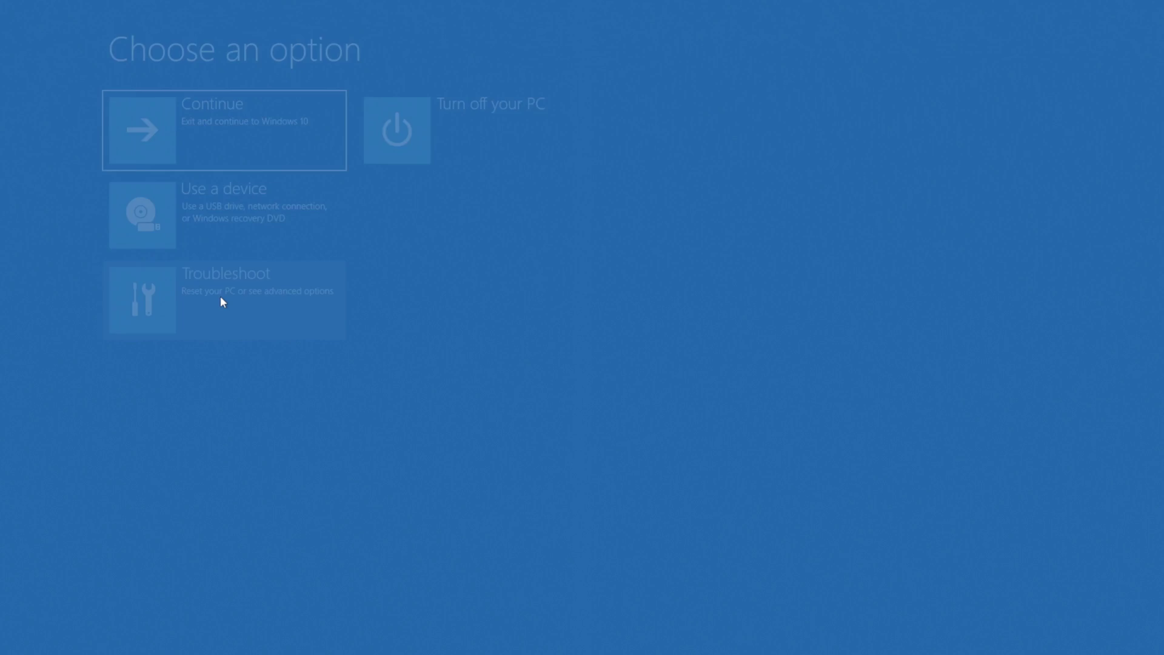
left_click(220, 209)
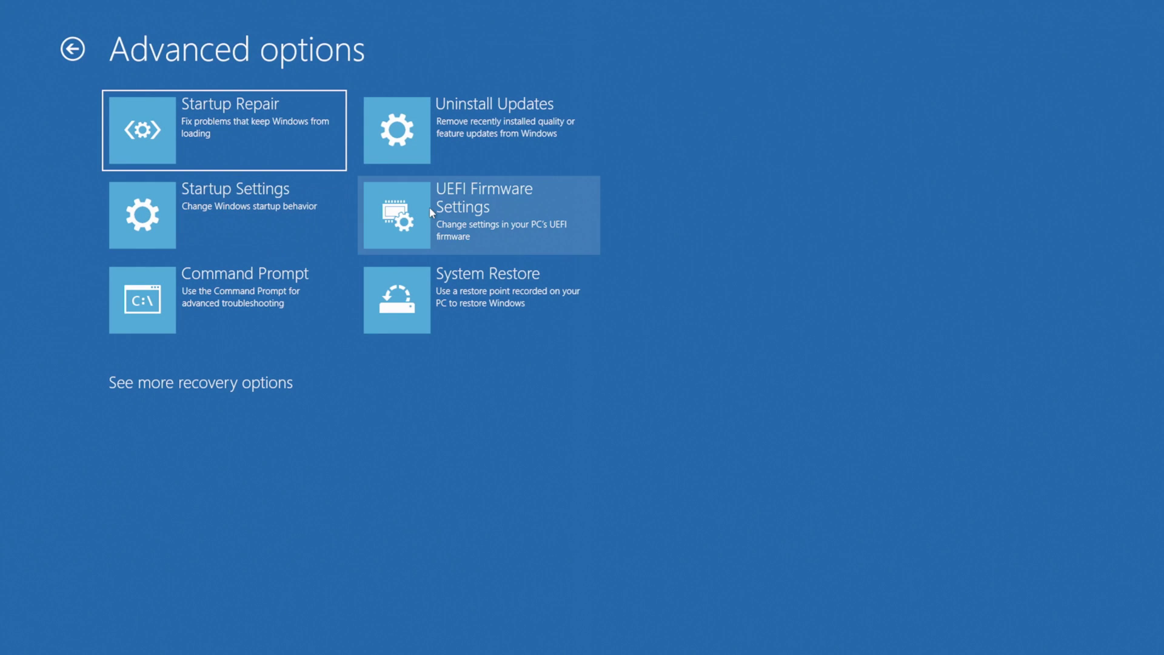
left_click(472, 228)
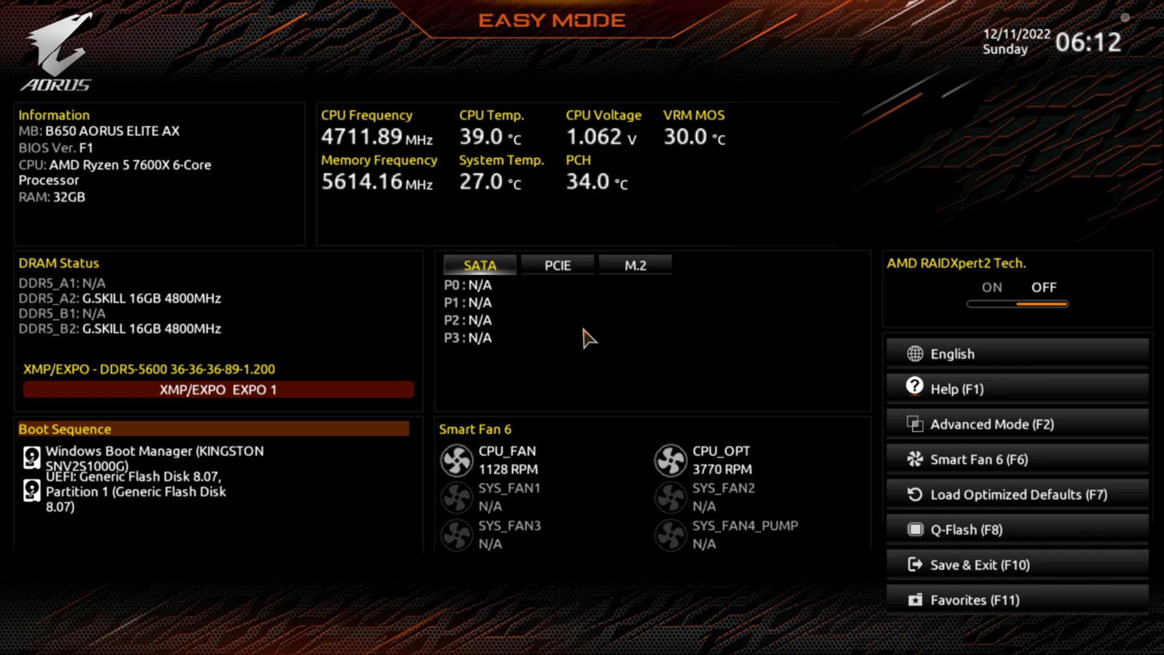
Step: Launch Q-Flash (F8) from the AORUS Easy Mode screen
left_click(951, 531)
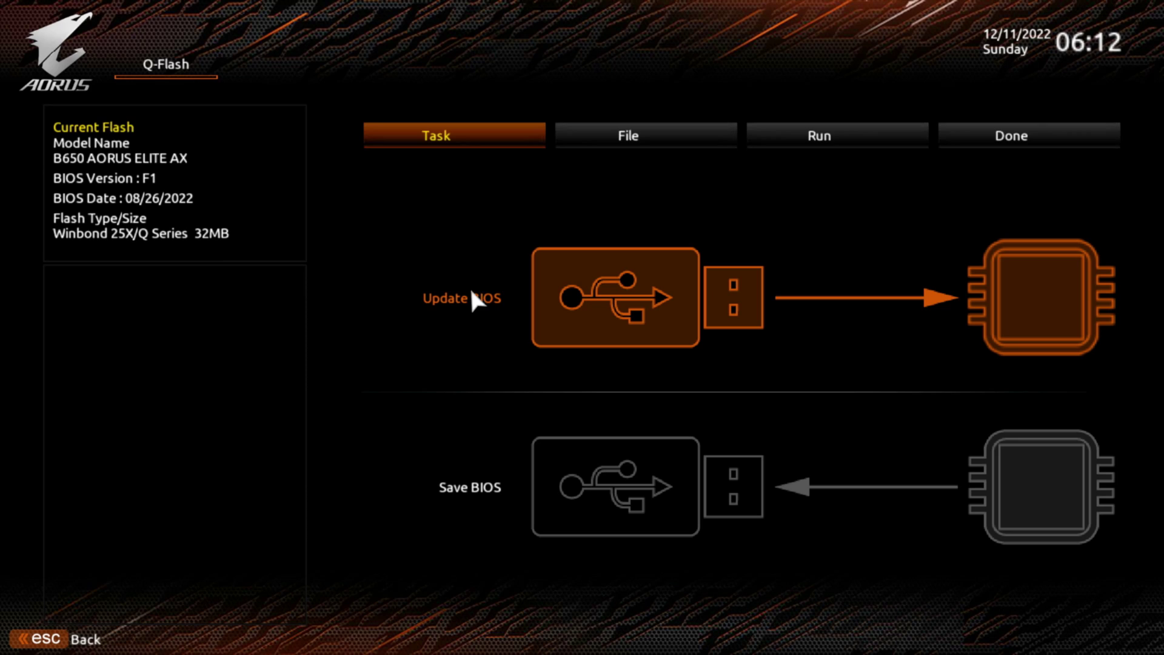
Step: Choose Update BIOS, select B650AORUSELITEAX.F3b from the USB drive, and proceed to Run
left_click(619, 312)
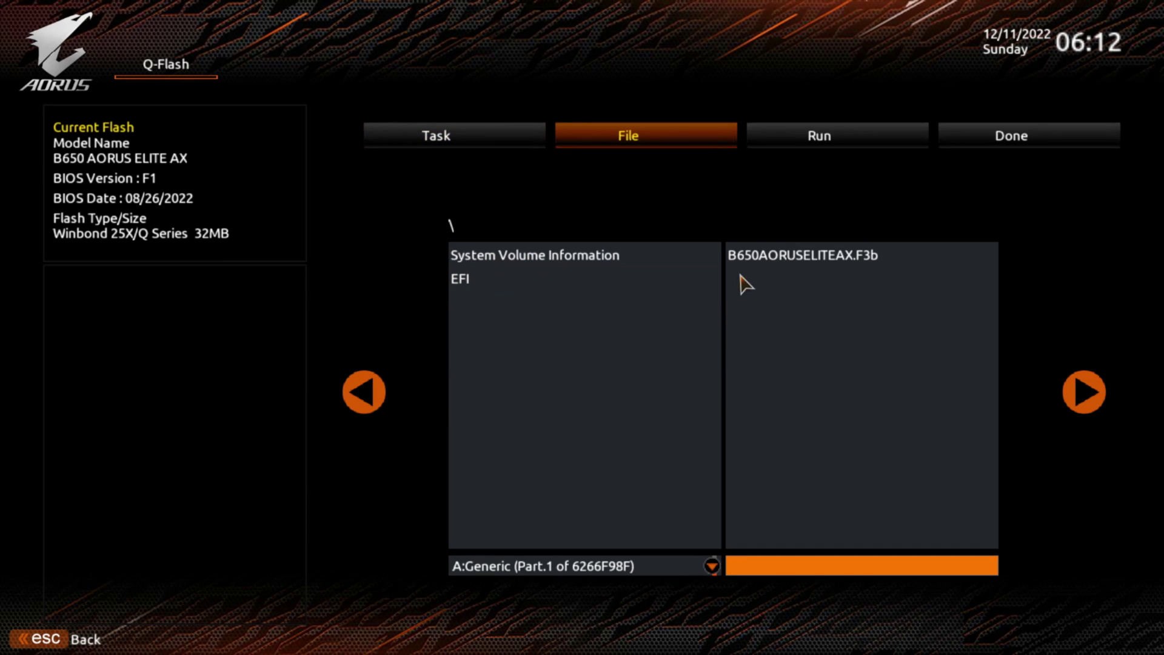
left_click(865, 264)
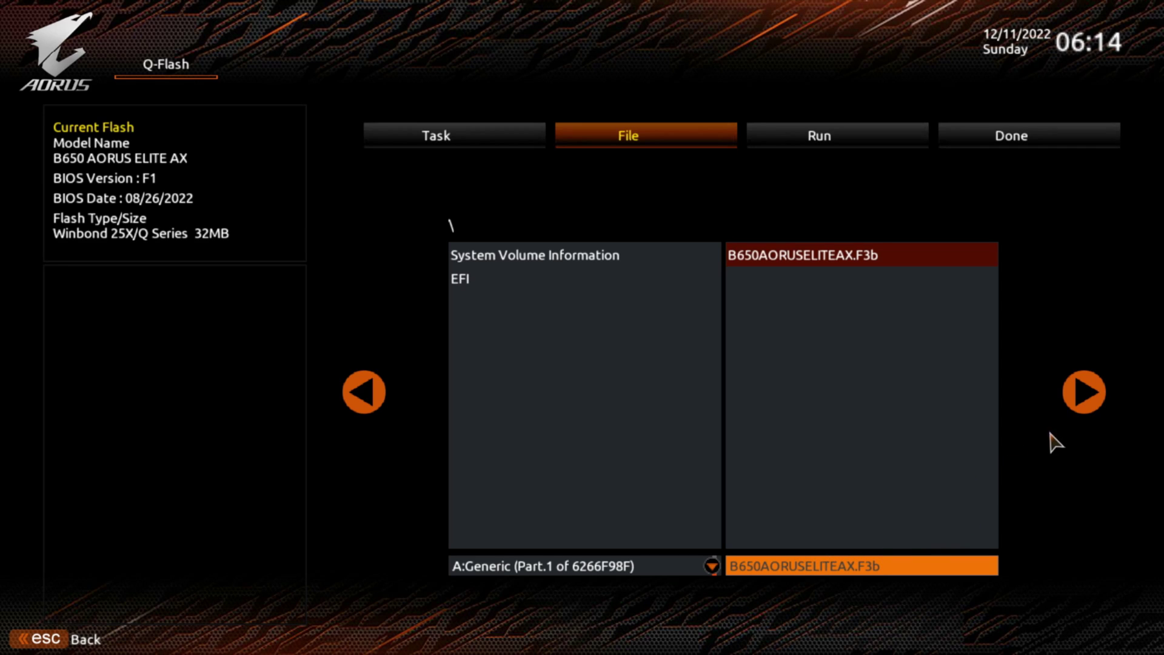
left_click(1083, 391)
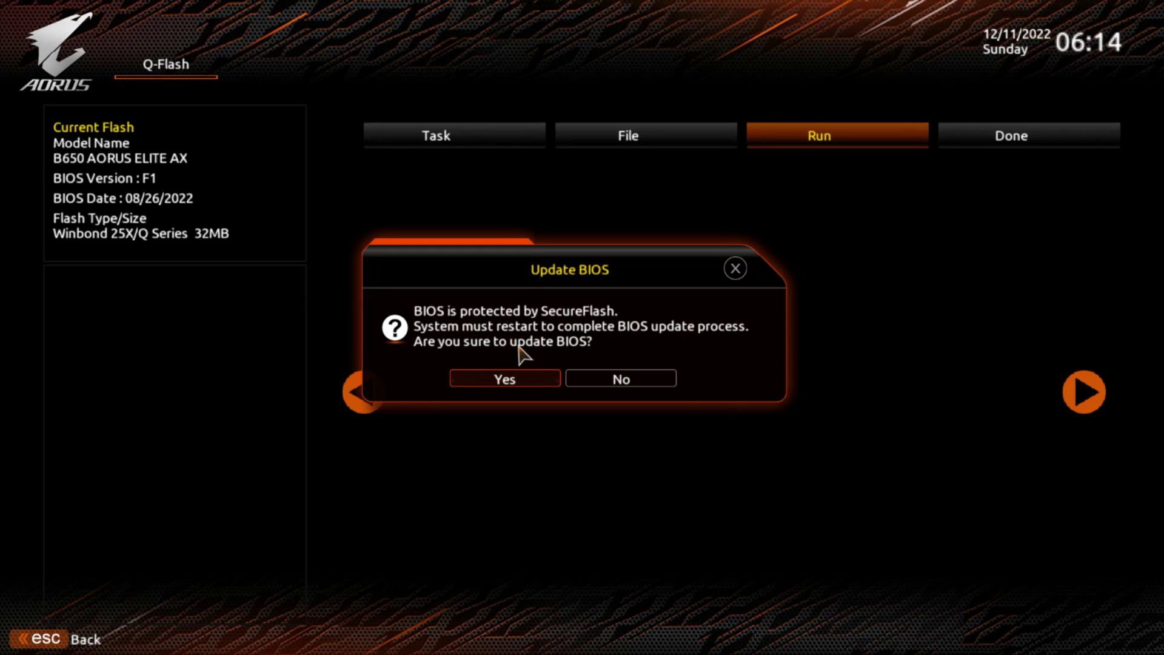
Step: Confirm the SecureFlash update so the board flashes F3b and reboots into Windows
left_click(516, 377)
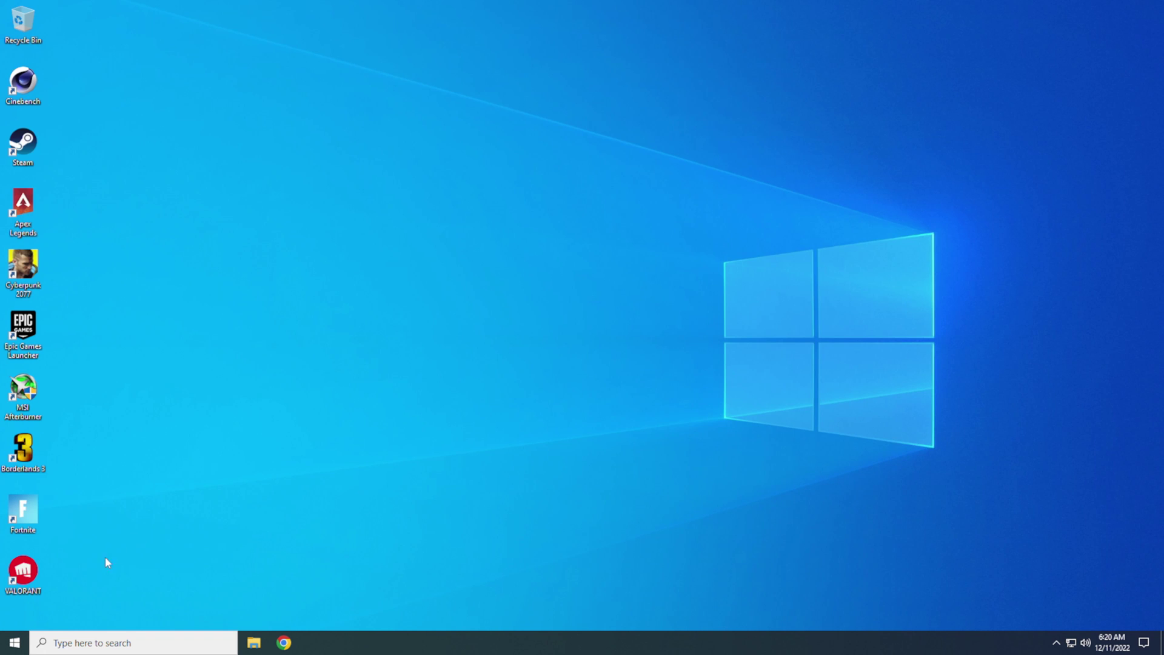
Step: Restart Windows from the Start menu's power options to boot into the BIOS
left_click(15, 648)
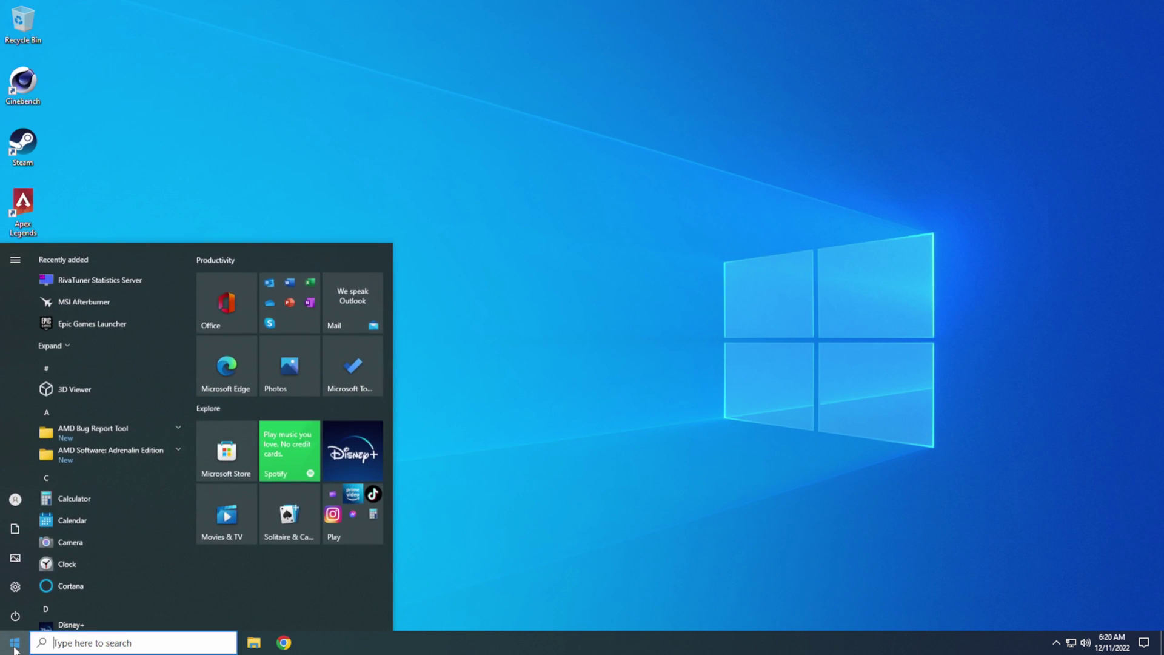
left_click(33, 617)
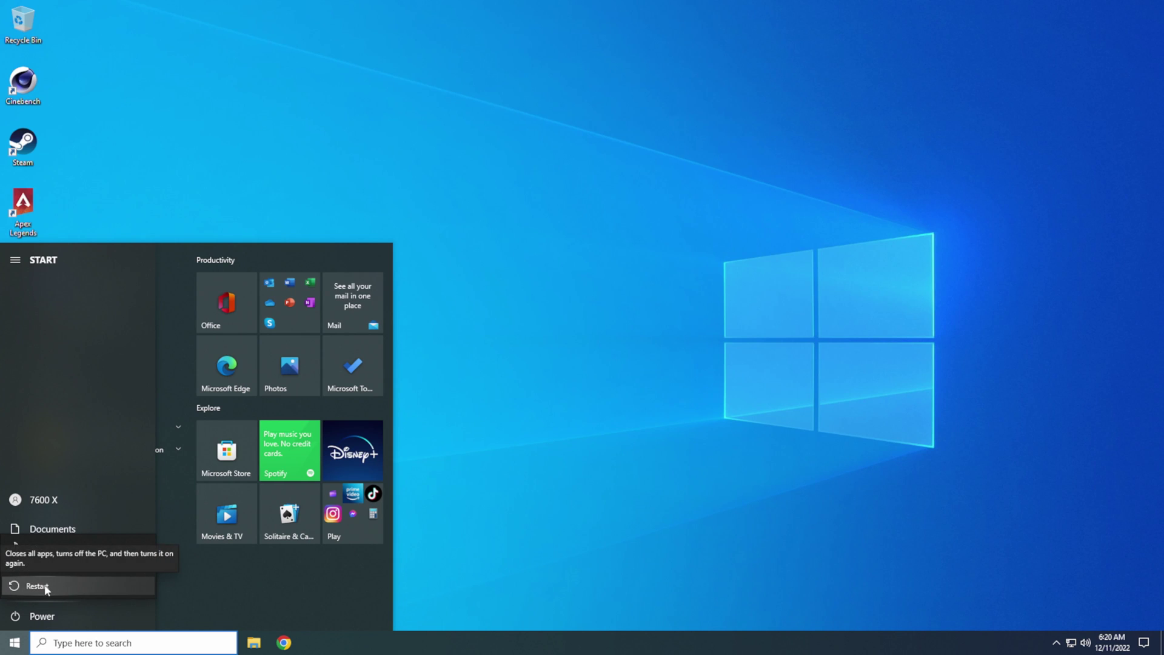
left_click(47, 587)
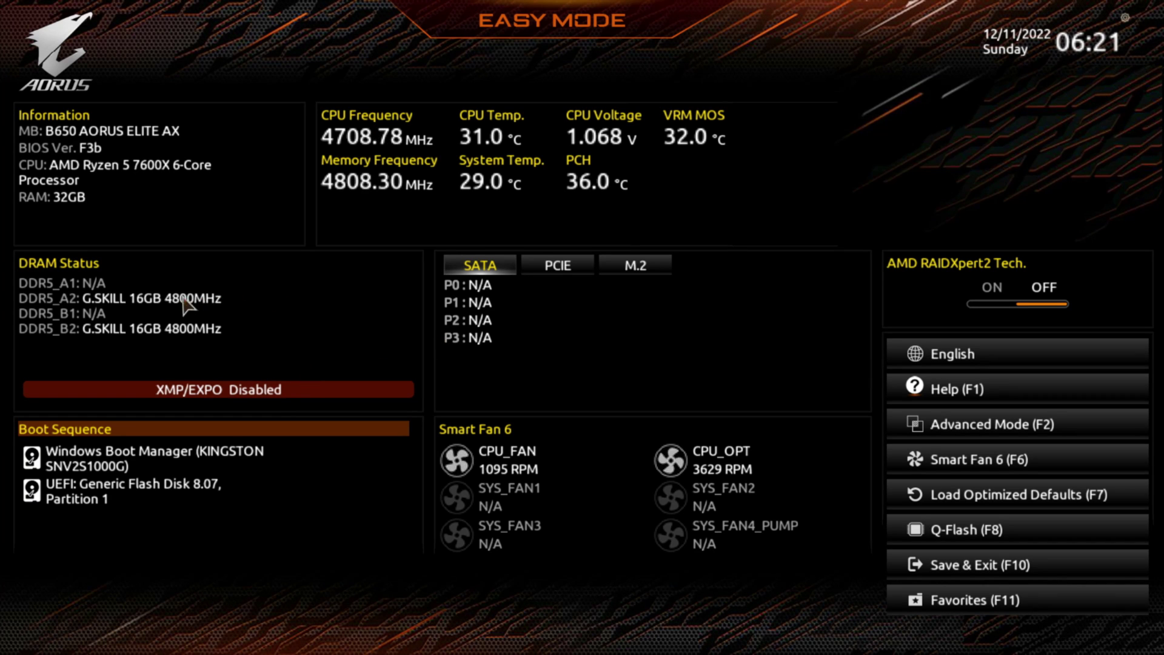
left_click(216, 394)
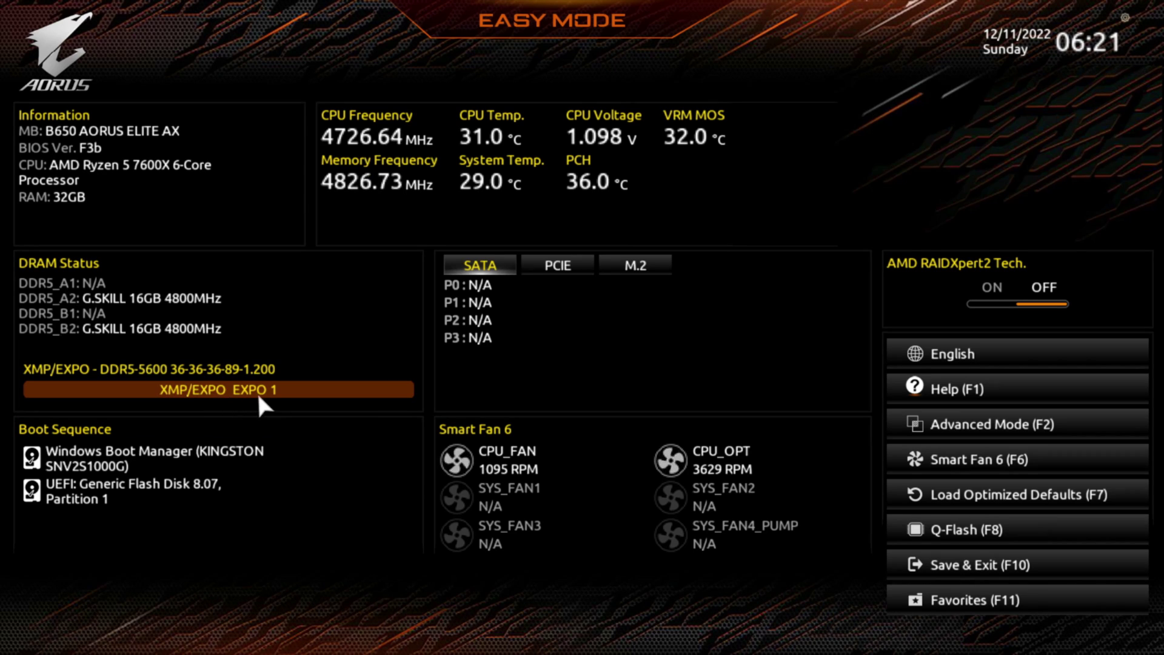